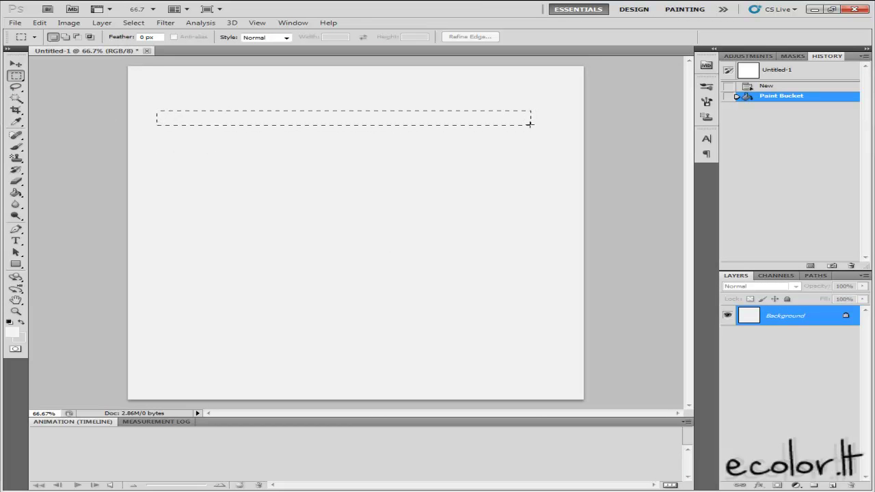
Step: Select a long, thin horizontal bar across the upper part of the canvas with the Rectangular Marquee
left_click_drag(530, 124, 530, 124)
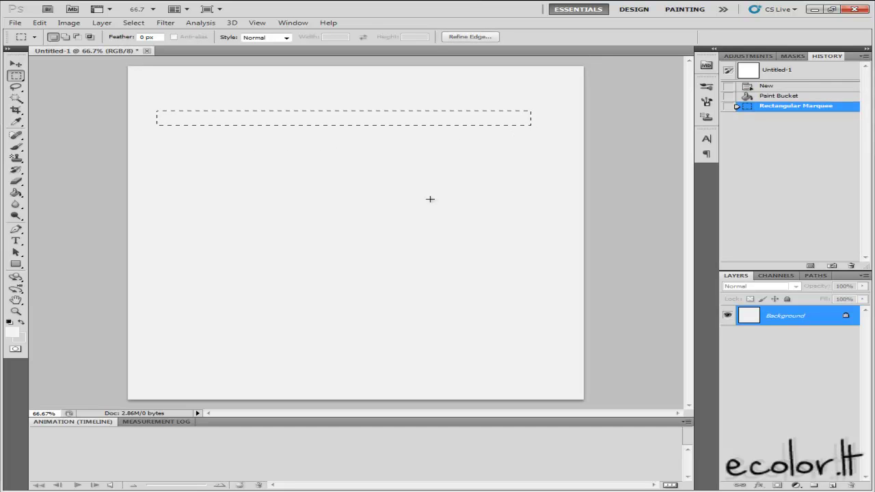
type("10")
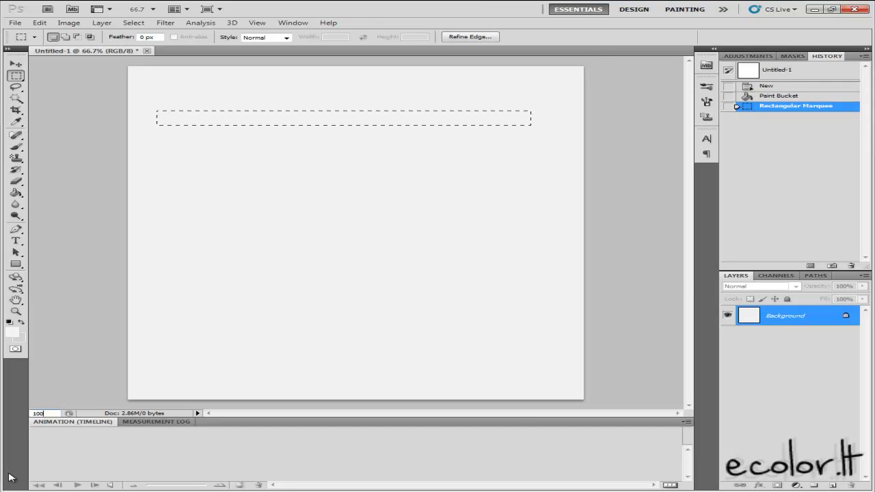
type("0")
key("Return")
Step: Fill the selected bar with a dark grey foreground colour on a new layer and deselect it
left_click(10, 333)
mouse_move(440, 350)
left_mouse_down()
mouse_move(381, 378)
mouse_move(374, 391)
left_mouse_up()
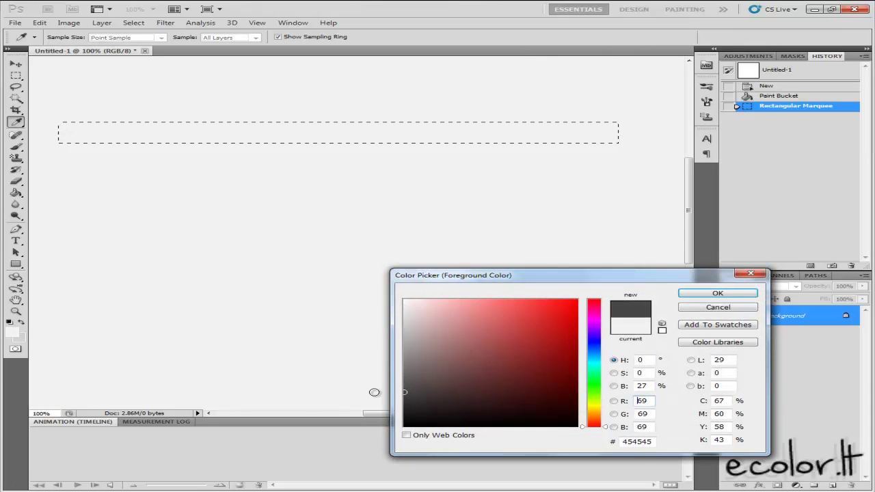
left_click(699, 296)
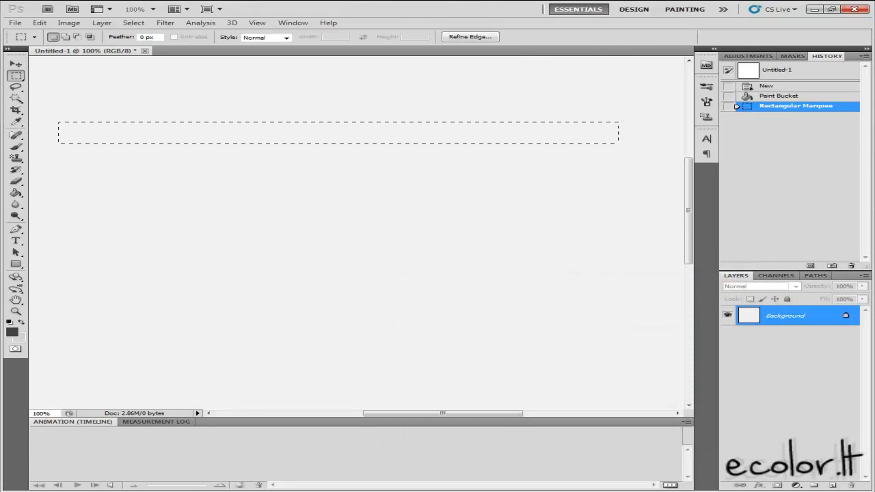
left_click(832, 486)
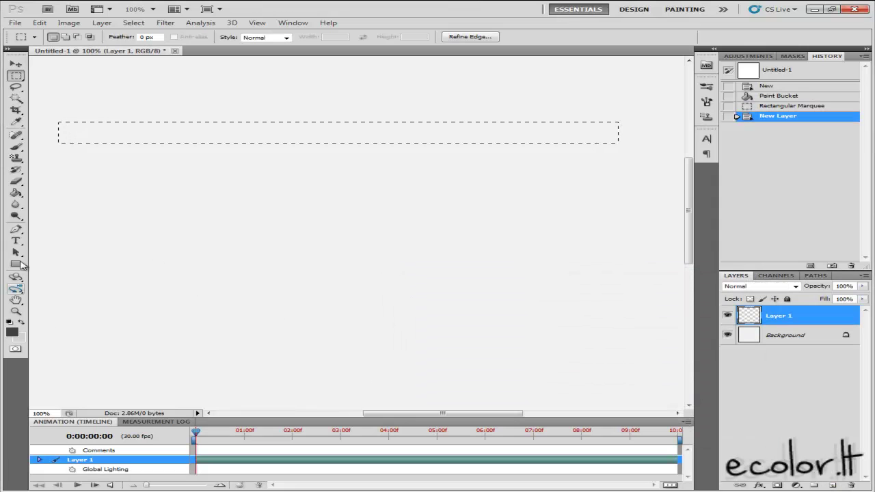
left_click(16, 194)
left_click(110, 136)
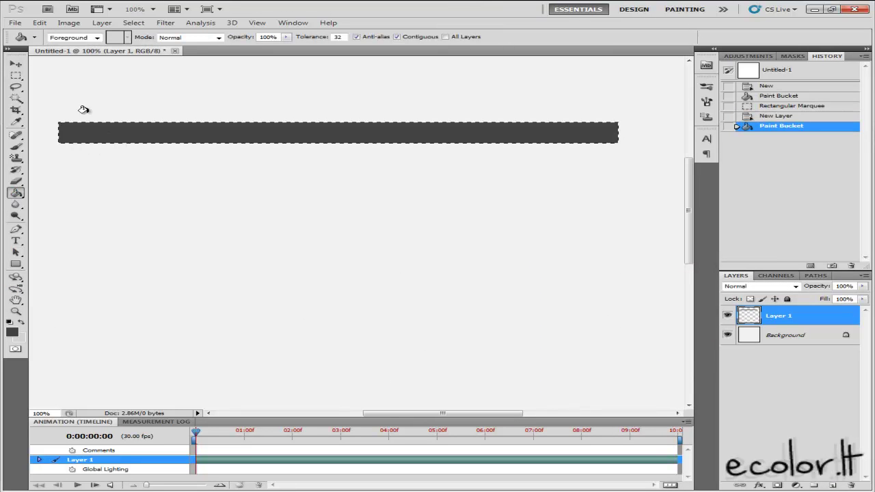
left_click(16, 75)
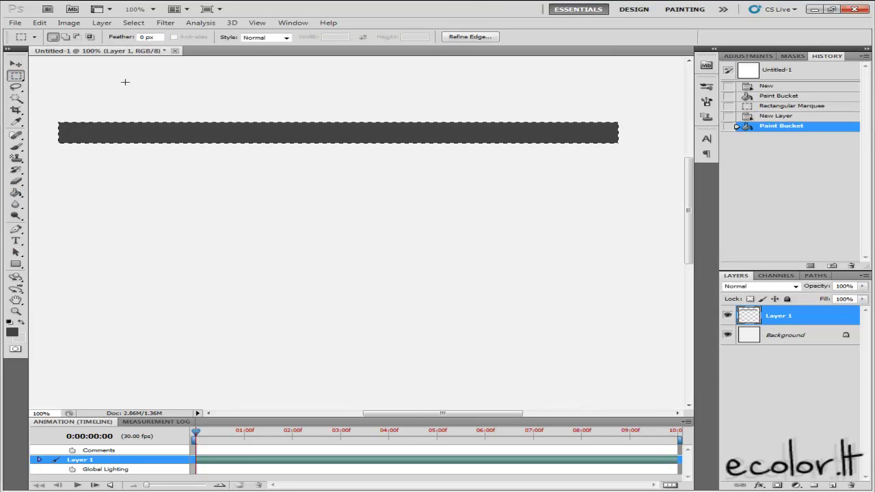
left_click(64, 78)
Step: Add an 8 px outside Stroke to the bar's layer, in the dark grey #424242 sampled from the bar
left_click(761, 485)
left_click(782, 478)
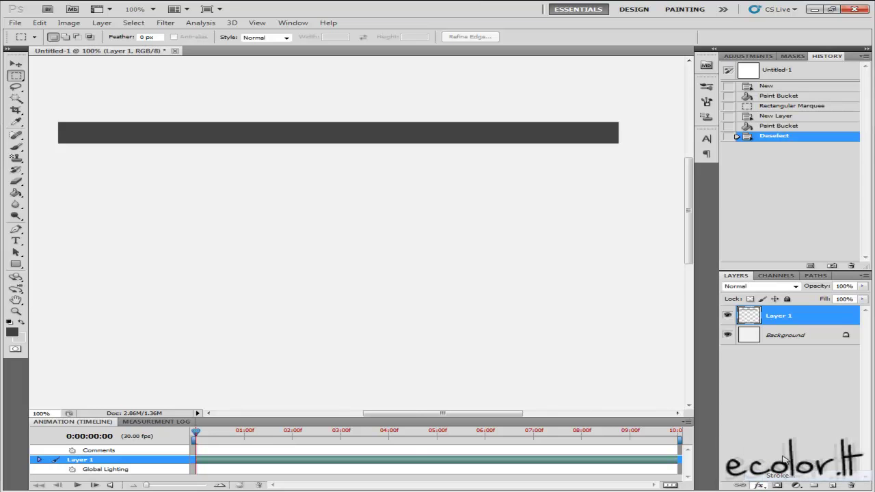
type("8")
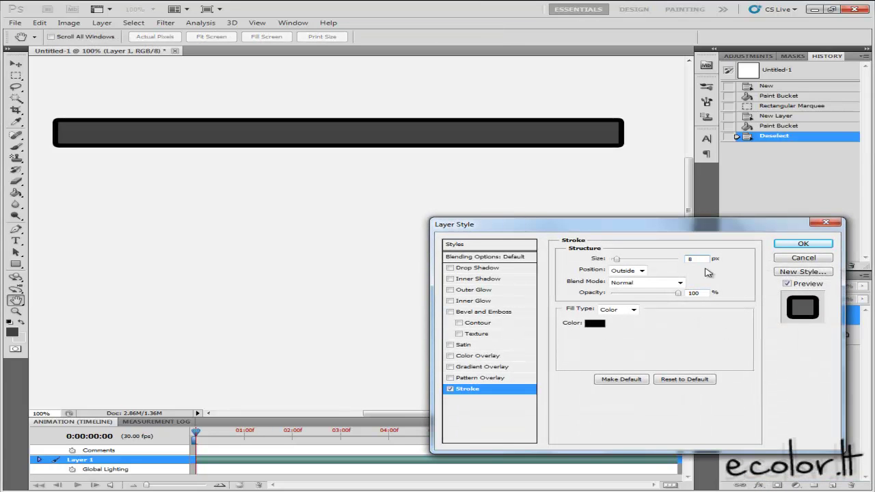
left_click(595, 323)
left_click(523, 136)
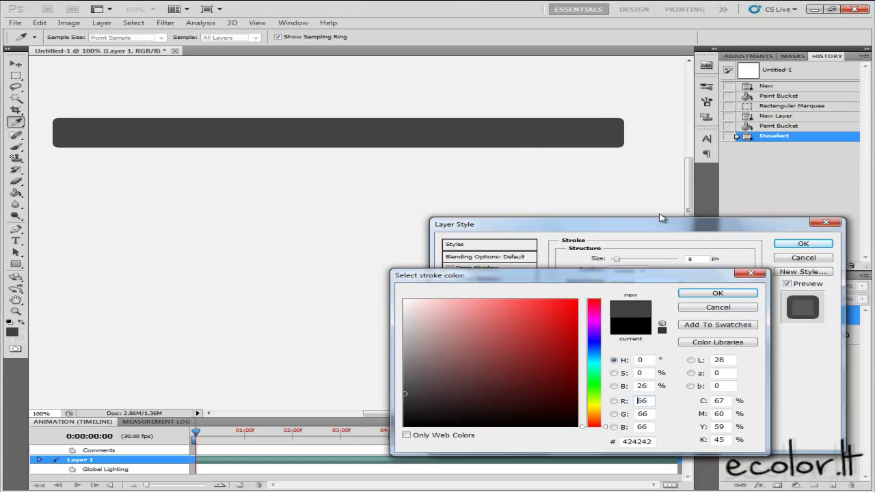
left_click(739, 292)
left_click(799, 245)
Step: Convert the bar's layer to a smart object and rasterize it to bake in the stroke
right_click(790, 316)
left_click(760, 139)
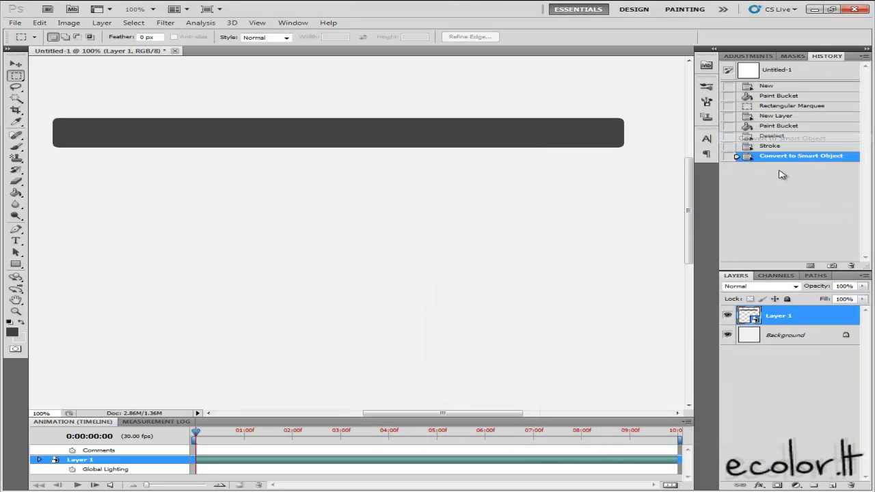
right_click(785, 317)
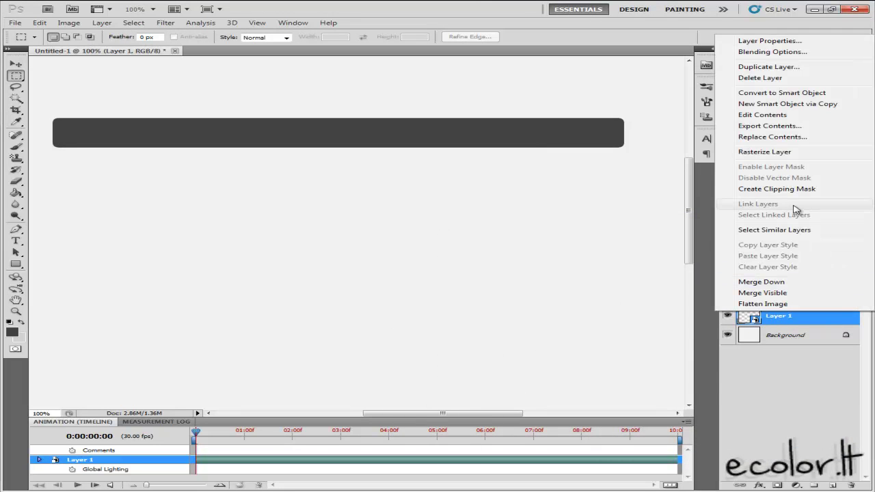
left_click(777, 153)
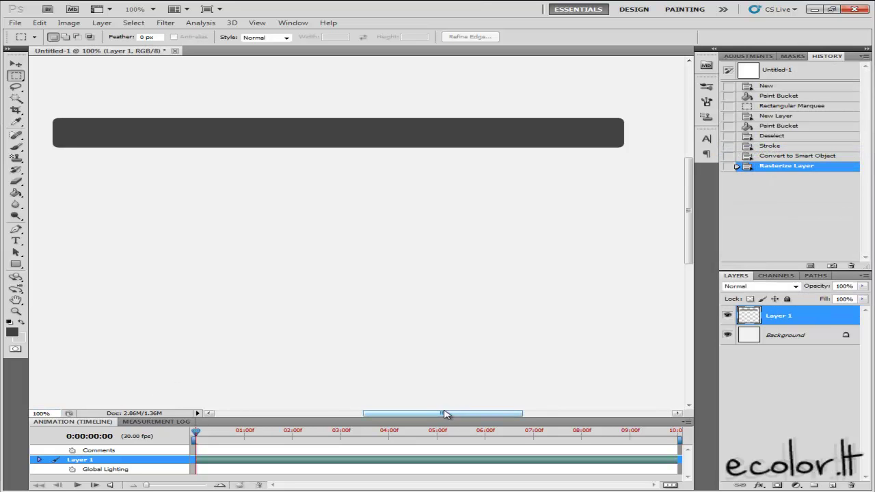
Step: Move the dark grey bar down to the middle of the canvas
left_click_drag(445, 414, 442, 415)
scroll(327, 210, "up", 2)
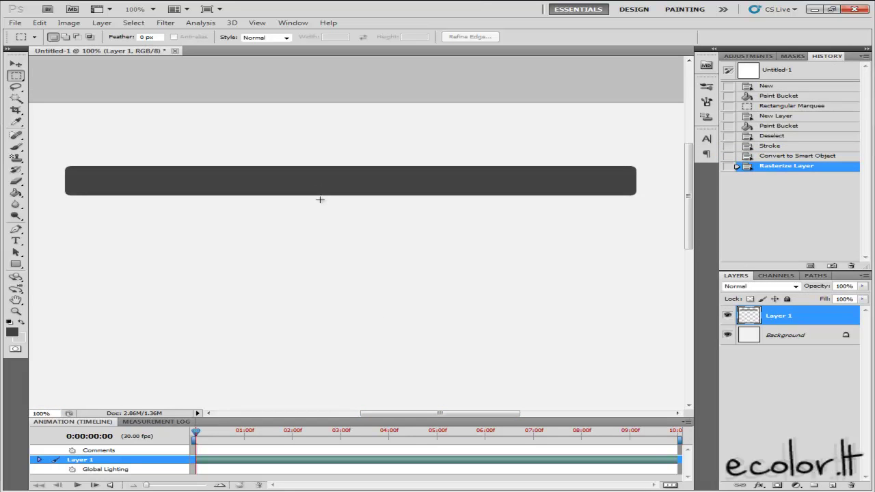
left_click(17, 65)
left_click_drag(396, 194, 408, 342)
scroll(410, 312, "down", 3)
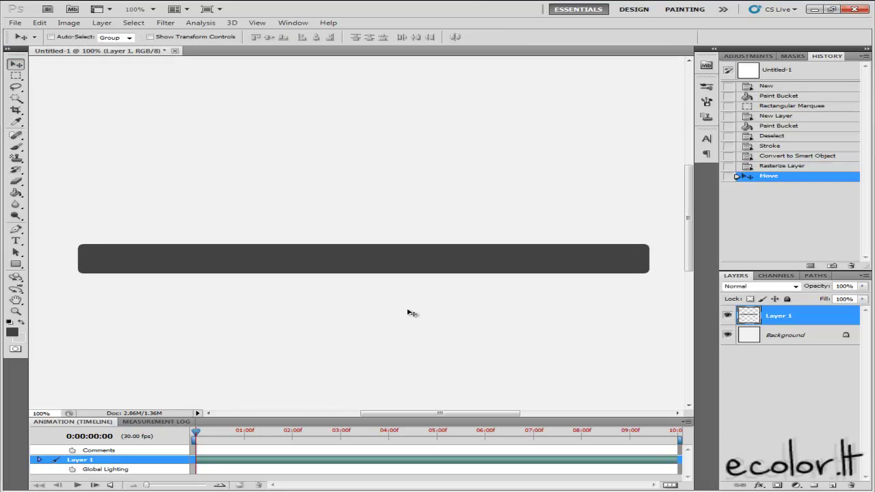
Step: Apply the Diffuse Glow filter to the bar from the Filter Gallery with Graininess set to 3
left_click(165, 22)
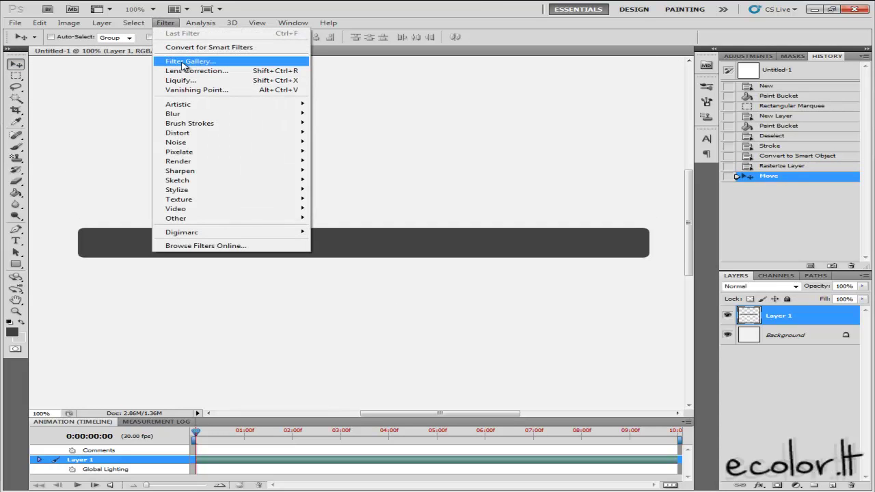
left_click(250, 65)
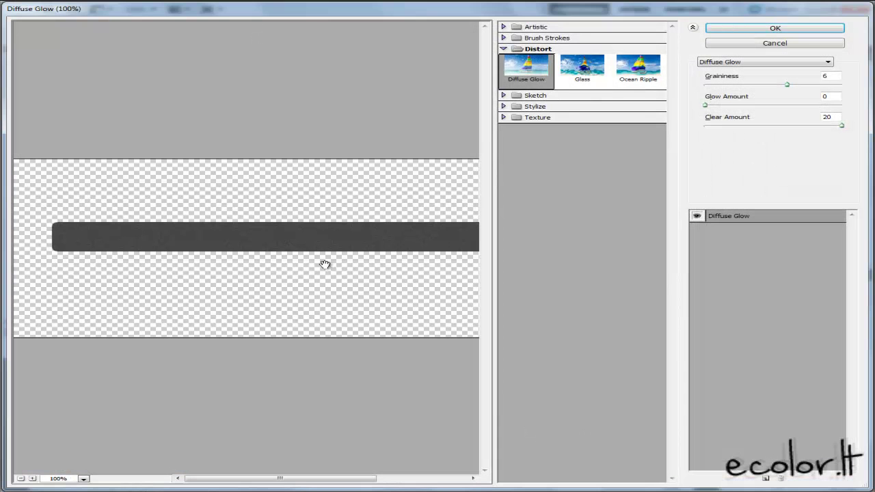
left_click_drag(786, 87, 749, 86)
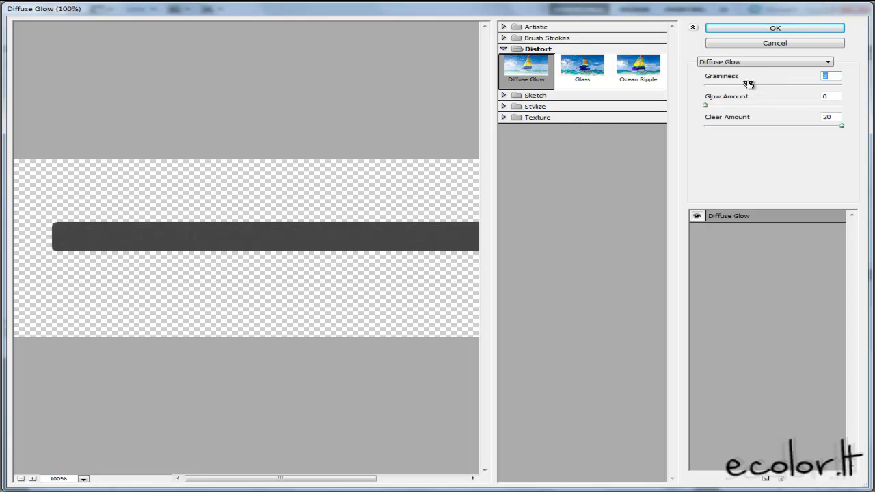
left_click(806, 30)
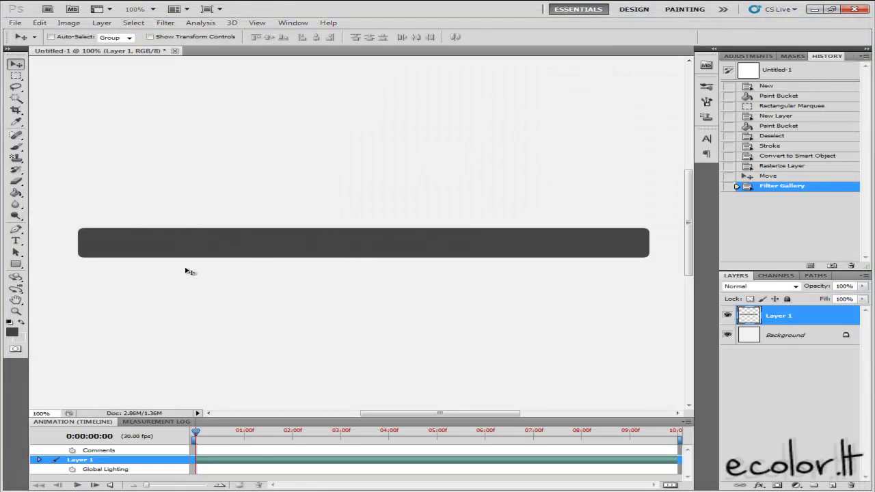
Step: Add a 1 px outside Stroke in near-black #262626 to the bar's layer
left_click(759, 485)
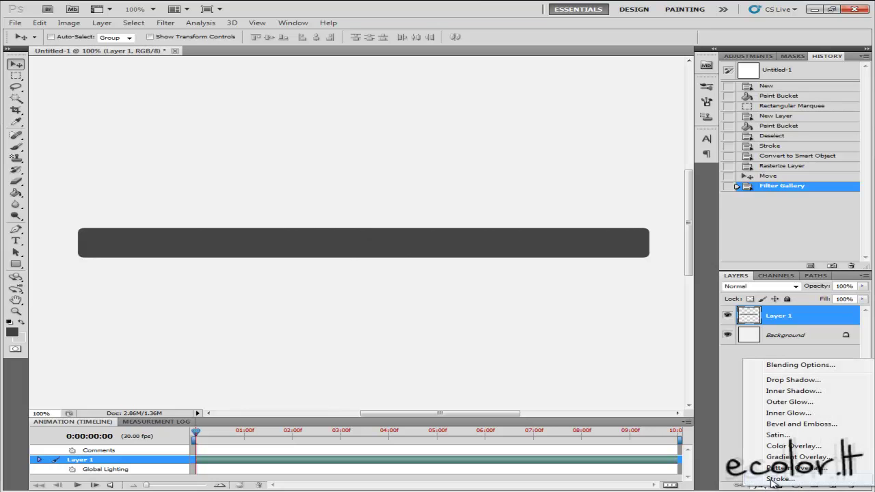
left_click(778, 478)
type("1")
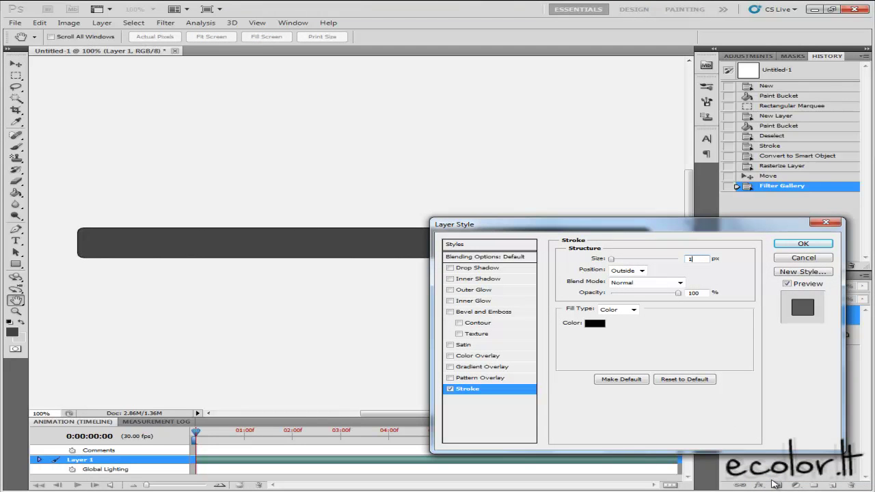
left_click(595, 324)
left_click_drag(441, 380, 388, 409)
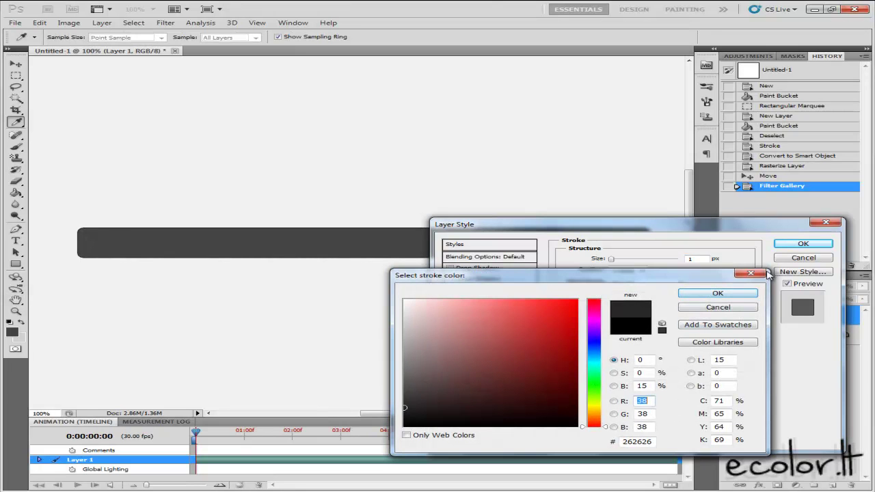
left_click(718, 294)
left_click(803, 243)
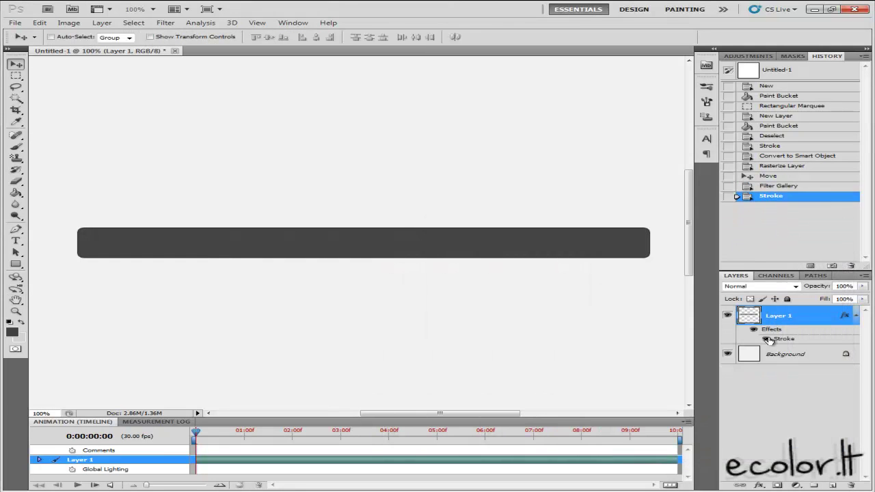
Step: Load the bar's outline as a selection and add a new layer plus a group containing another new layer above it
left_click(749, 316, "ctrl")
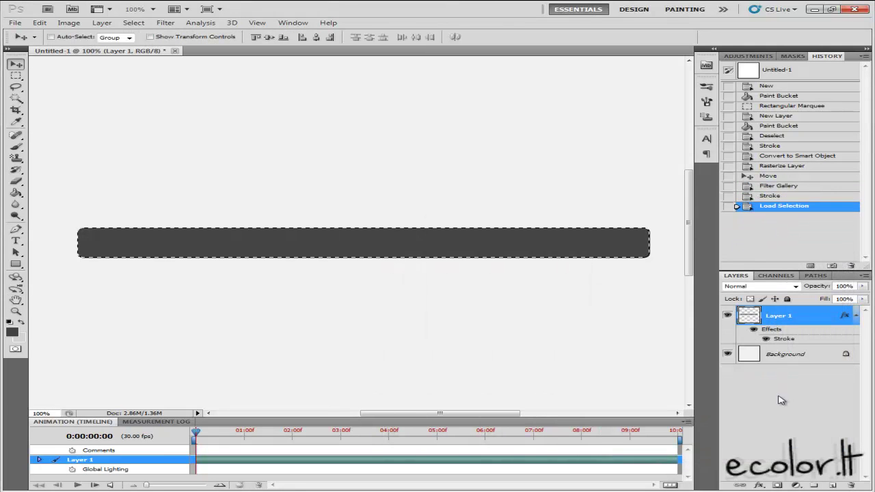
left_click(835, 485)
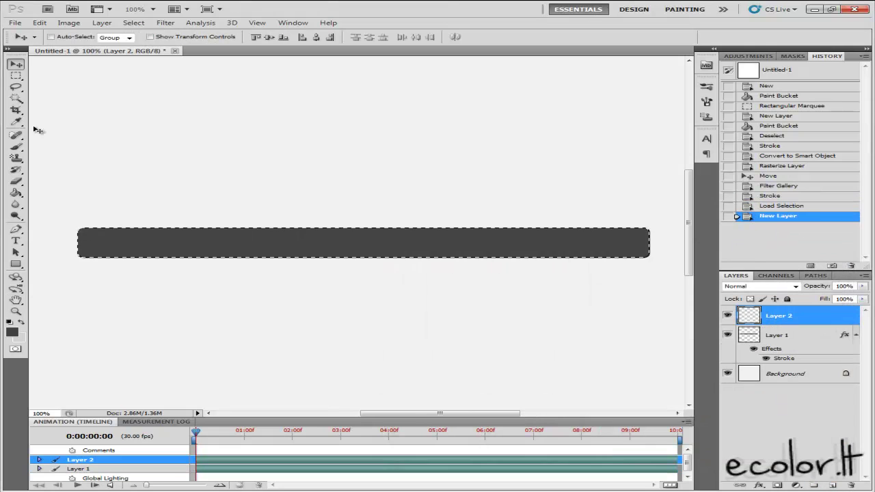
left_click(814, 485)
left_click(836, 485)
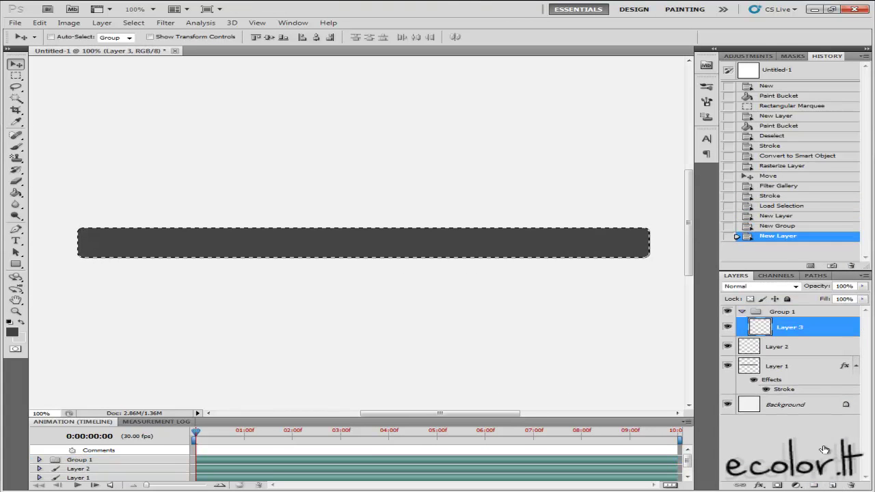
Step: Set the blend mode of Group 1 to Color Dodge
left_click(788, 317)
left_click(760, 286)
left_click(744, 120)
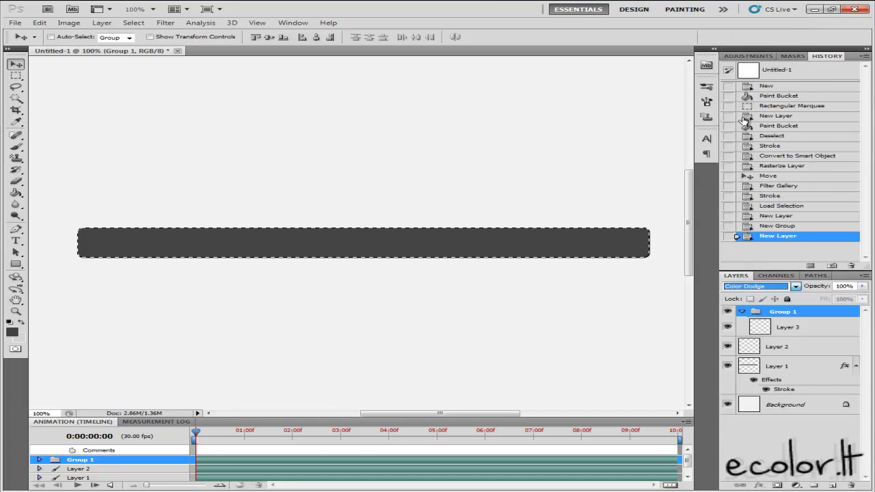
Step: Fill the bar selection with white #ffffff on Layer 3 inside the group and deselect it
left_click(794, 335)
left_click(15, 193)
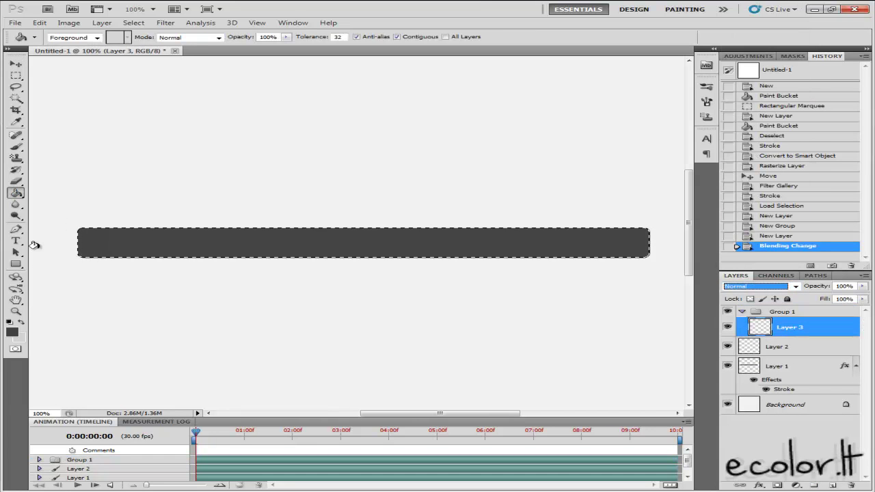
left_click(14, 333)
left_click_drag(480, 360, 303, 239)
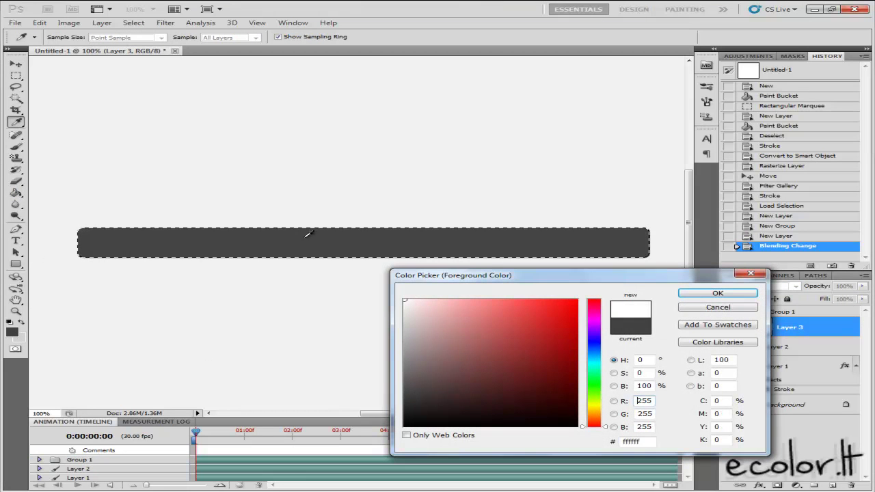
left_click(711, 295)
left_click(595, 244)
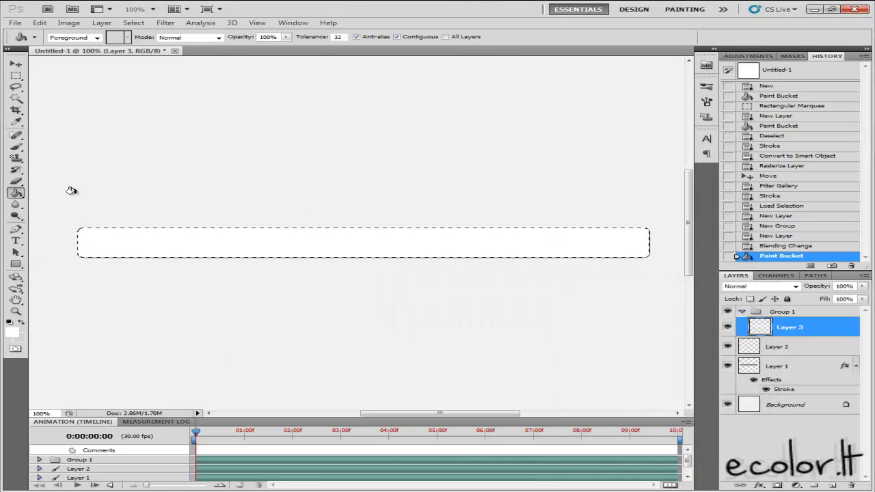
left_click(20, 77)
key("ctrl+d")
Step: Select the left end of the white shape, nudge it slightly to the right and deselect it
scroll(82, 257, "up", 5)
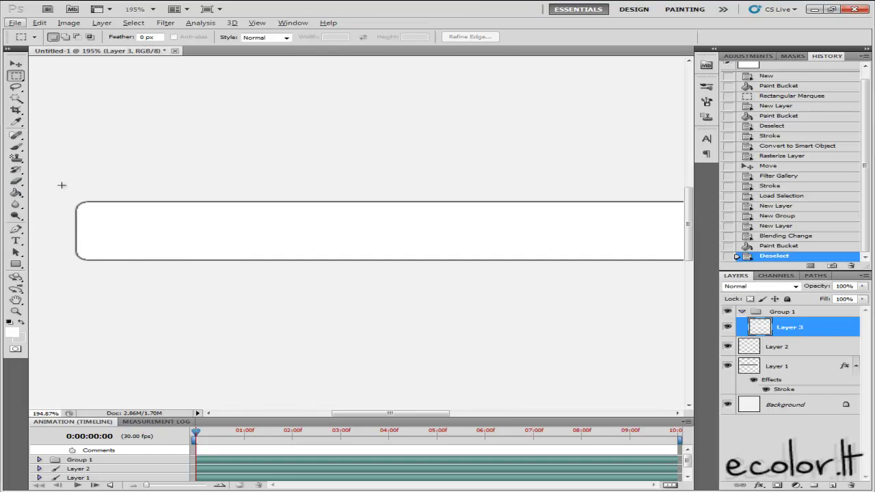
left_click_drag(153, 311, 255, 327)
key("ctrl+Right")
key("ctrl+Right")
key("ctrl+Right")
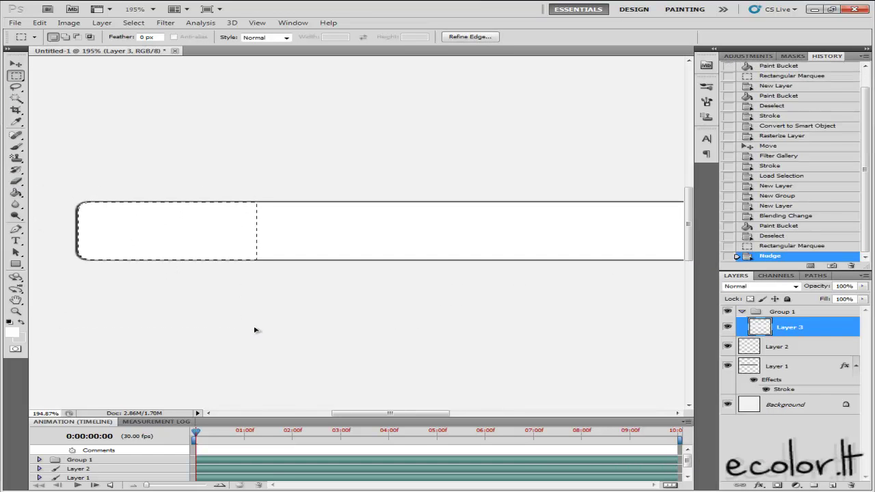
key("ctrl+d")
Step: Nudge the white shape's upper portion down slightly and shift the whole layer to even out its dark border
left_click_drag(115, 212, 510, 235)
key("Down")
key("ctrl+d")
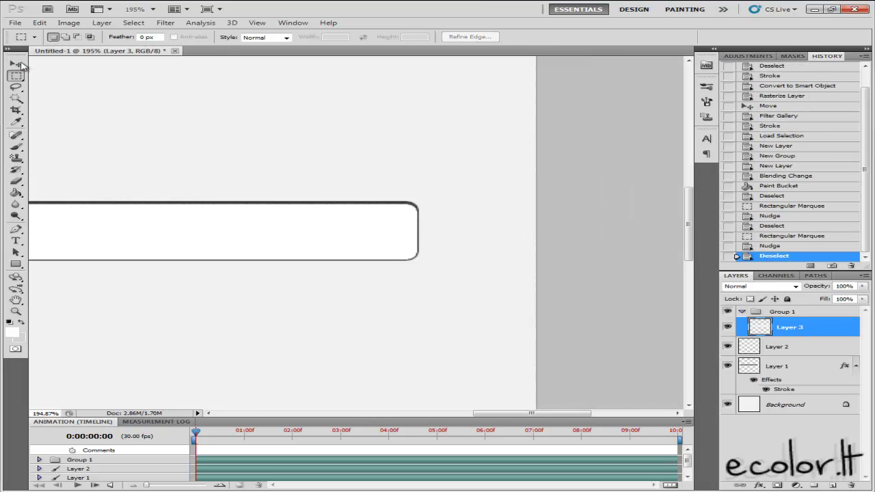
left_click(16, 63)
key("Down")
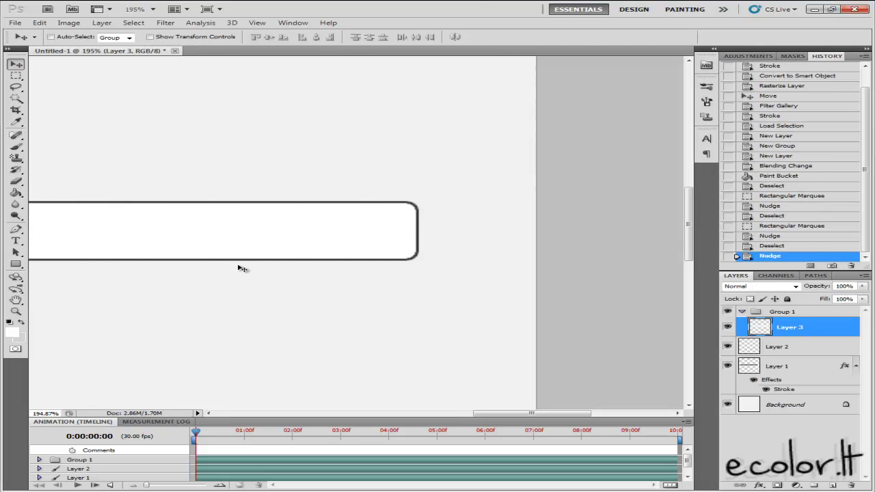
Step: Erase the lower part of the white shape on Layer 3 along the whole bar with a soft 100 px Eraser, leaving a thin upper highlight
left_click(21, 179)
right_click(457, 310)
double_click(428, 250)
type("100")
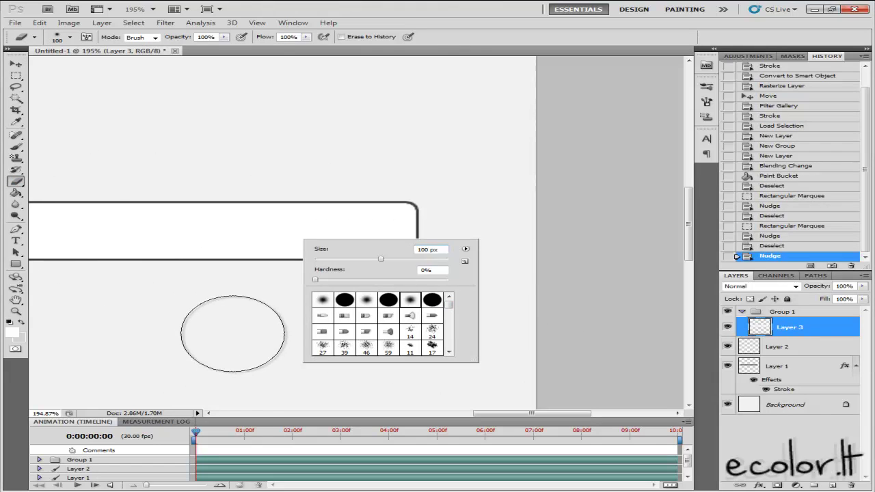
key("Return")
mouse_move(420, 283)
left_mouse_down()
mouse_move(326, 273)
mouse_move(385, 255)
mouse_move(289, 273)
mouse_move(58, 277)
left_mouse_up()
left_click_drag(529, 418, 491, 418)
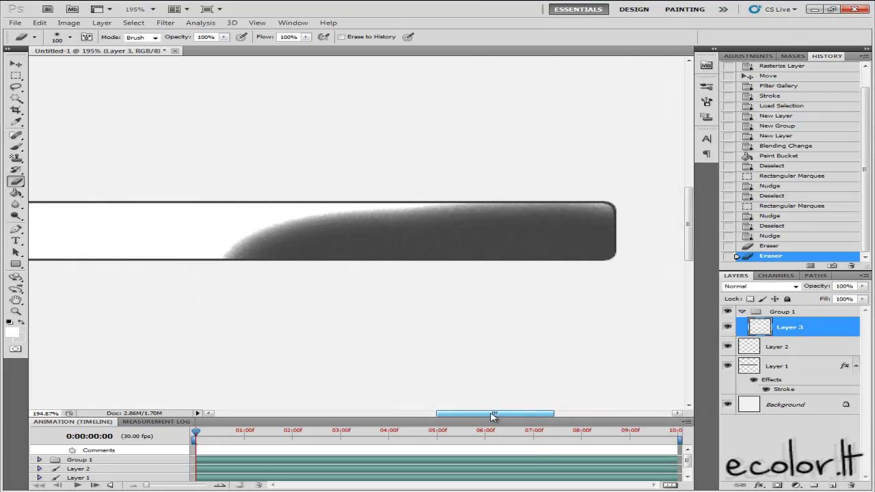
mouse_move(384, 277)
left_mouse_down()
mouse_move(434, 263)
mouse_move(84, 283)
mouse_move(283, 257)
mouse_move(356, 260)
mouse_move(286, 266)
mouse_move(432, 270)
left_mouse_up()
left_click_drag(494, 413, 463, 413)
mouse_move(147, 278)
left_mouse_down()
mouse_move(345, 272)
mouse_move(48, 277)
left_mouse_up()
left_click_drag(476, 421, 403, 416)
mouse_move(326, 284)
left_mouse_down()
mouse_move(121, 283)
mouse_move(75, 273)
mouse_move(121, 266)
mouse_move(44, 268)
mouse_move(143, 277)
mouse_move(244, 274)
mouse_move(313, 259)
mouse_move(554, 258)
mouse_move(97, 264)
left_mouse_up()
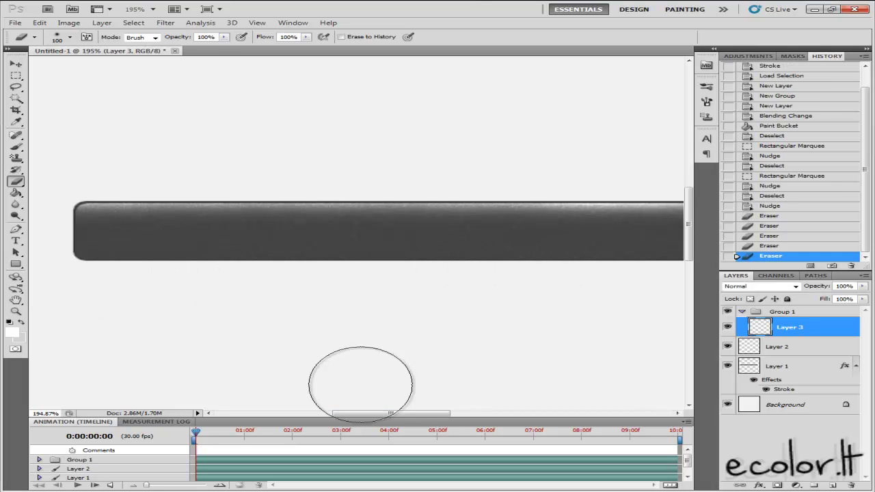
Step: Soften the highlight further by erasing along the middle and right sections of the bar on Layer 3
left_click_drag(420, 413, 481, 415)
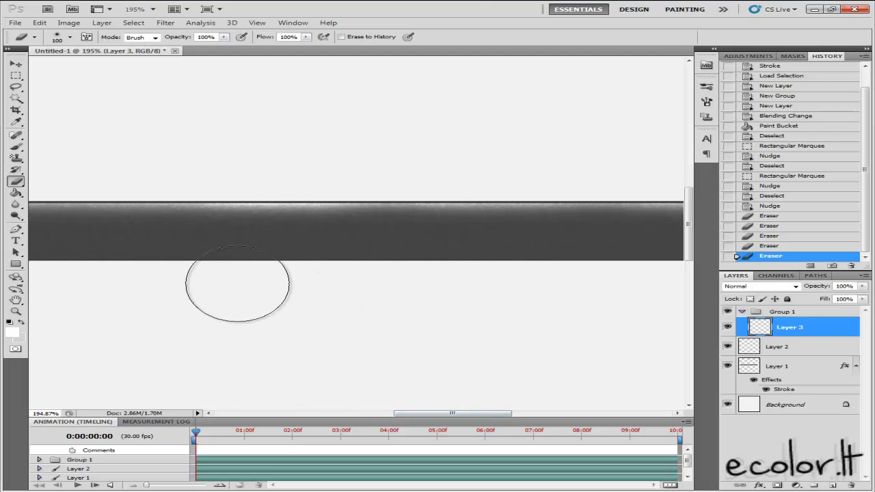
mouse_move(293, 264)
left_mouse_down()
mouse_move(203, 269)
mouse_move(380, 264)
left_mouse_up()
left_click_drag(497, 416, 552, 416)
mouse_move(415, 268)
left_mouse_down()
mouse_move(176, 277)
mouse_move(188, 277)
left_mouse_up()
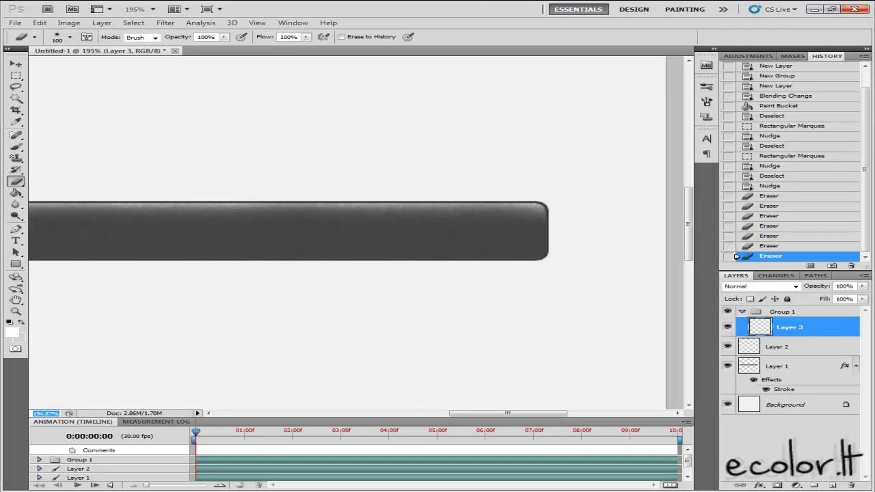
type("100")
key("Return")
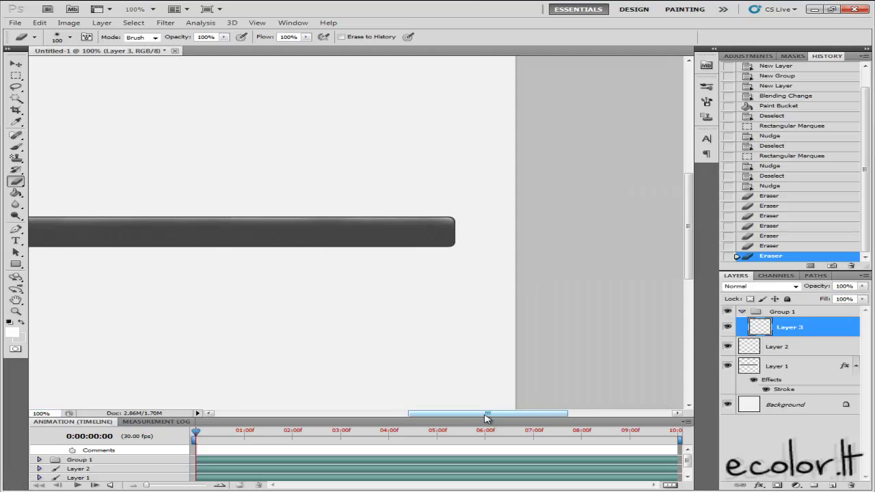
left_click_drag(487, 417, 441, 415)
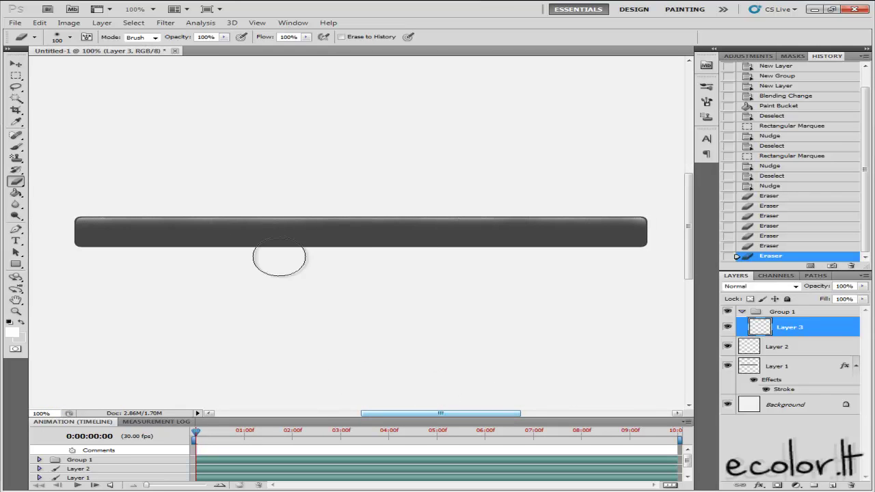
left_click(16, 64)
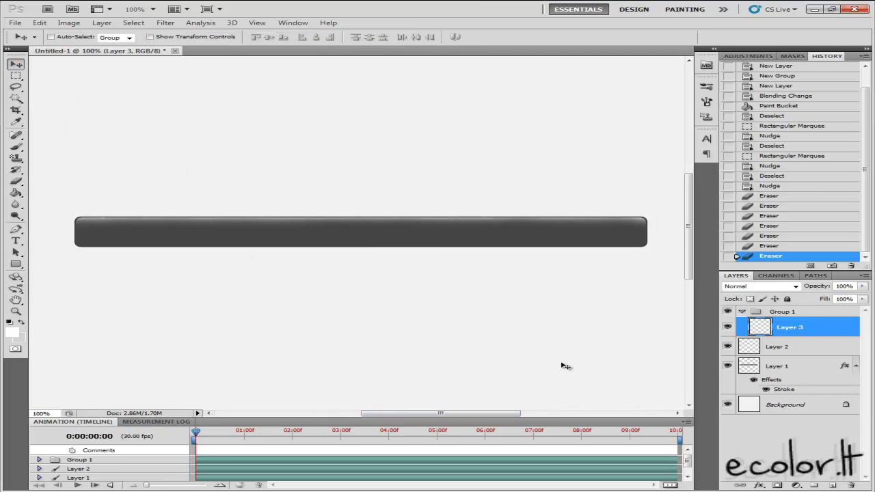
left_click_drag(441, 413, 443, 413)
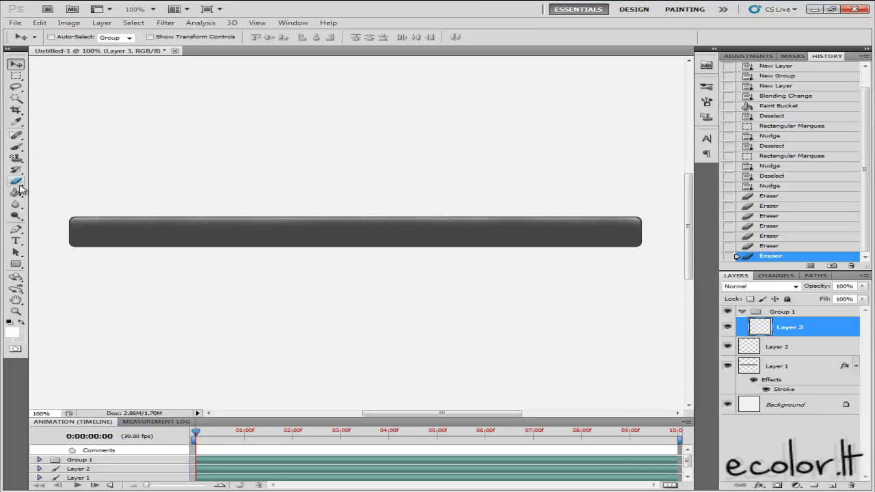
Step: Draw a closed Pen path that waves across the length of the bar and loops back below it
left_click(16, 229)
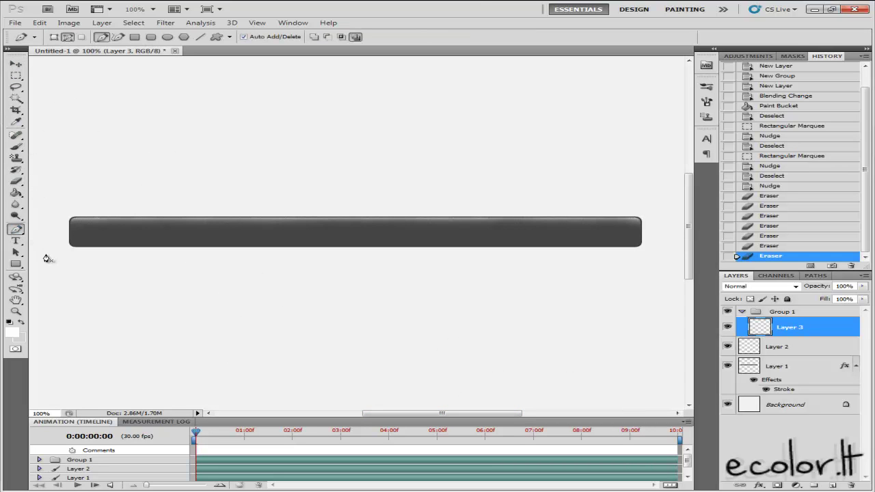
left_click(76, 238)
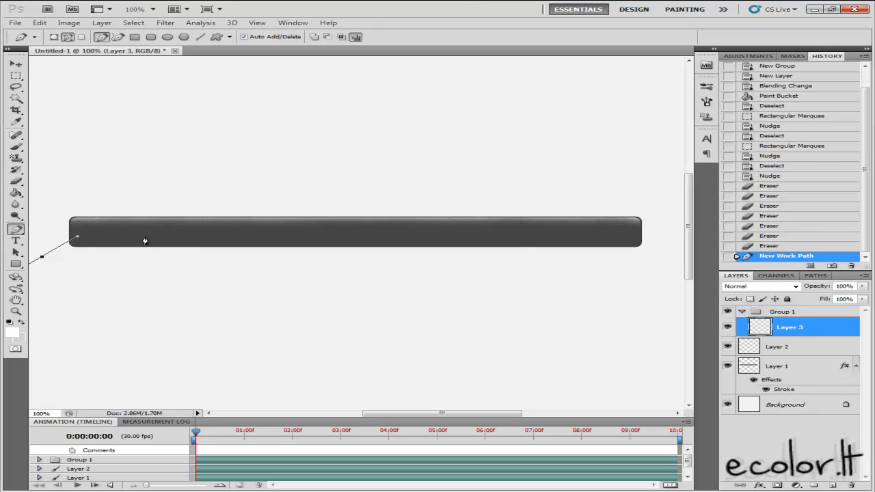
left_click_drag(186, 246, 185, 245)
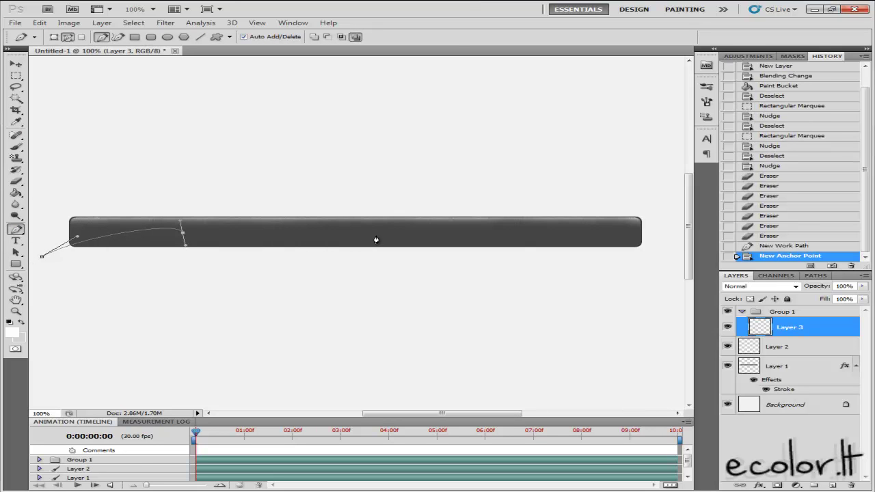
left_click_drag(362, 233, 365, 226)
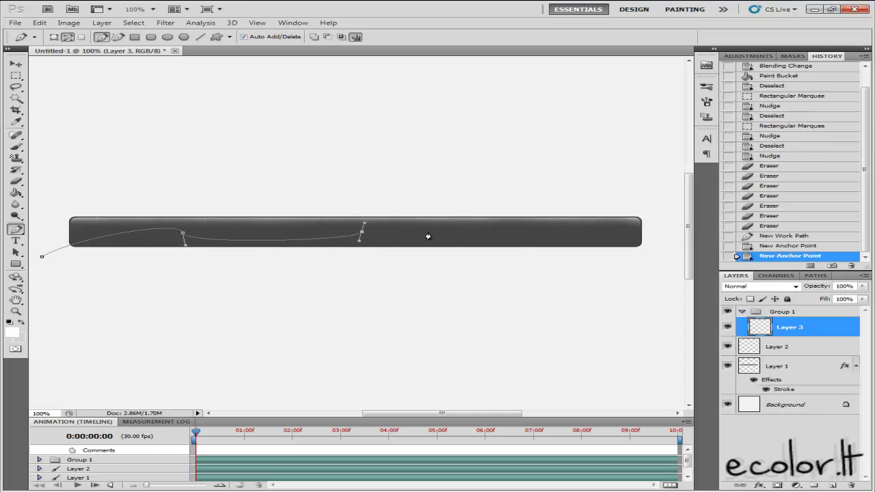
left_click_drag(552, 239, 551, 238)
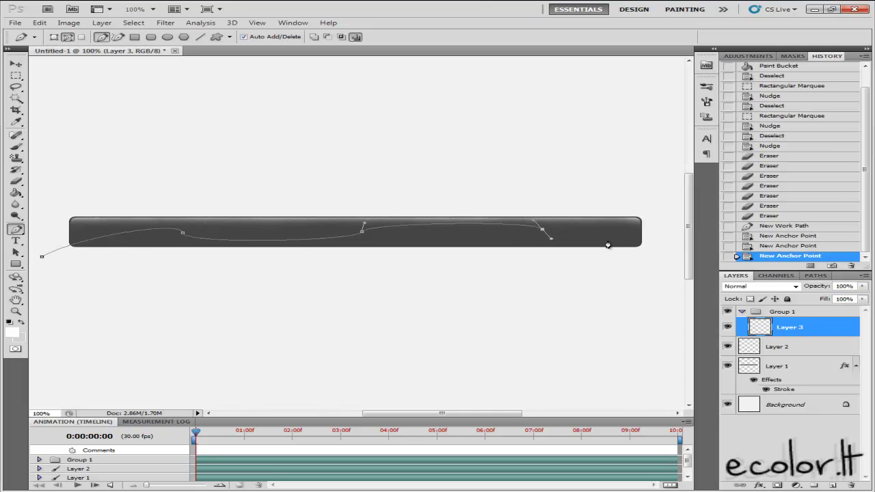
left_click_drag(674, 227, 673, 228)
left_click(668, 267)
left_click(570, 298)
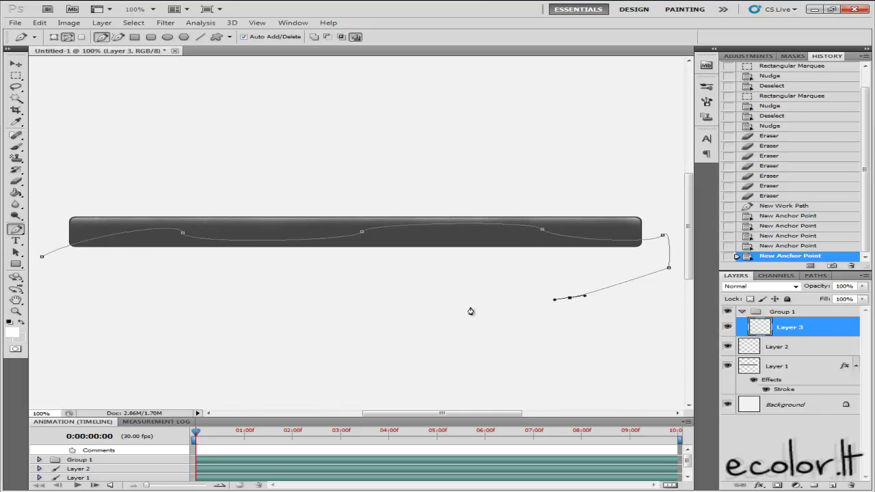
left_click(235, 315)
left_click(55, 288)
left_click(42, 260)
Step: Convert the wavy path to a selection and fill it with white on a new layer above Group 1
right_click(274, 268)
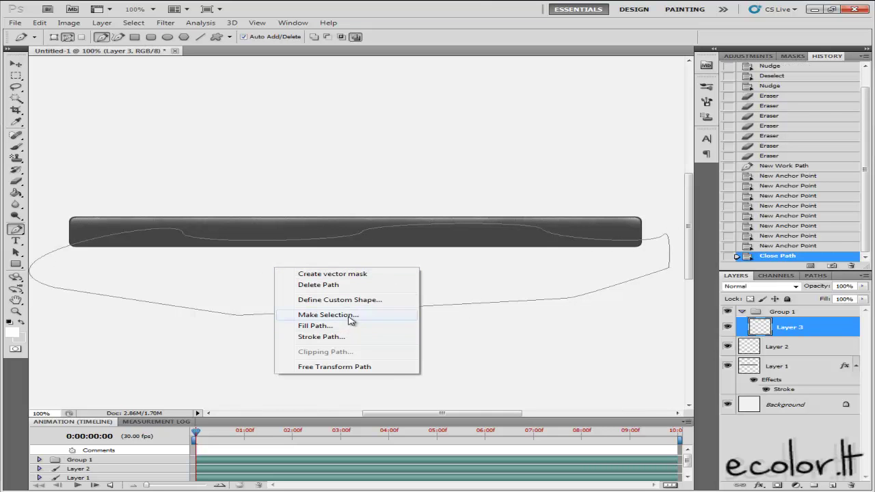
left_click(350, 316)
left_click(508, 150)
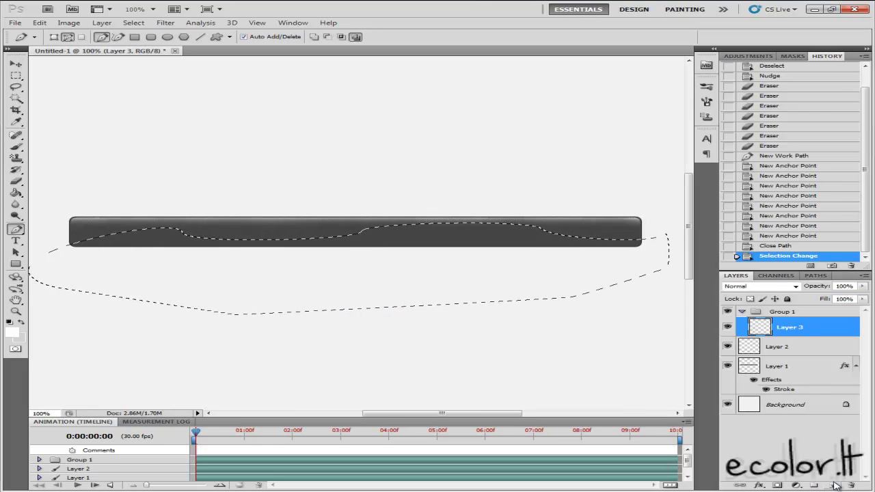
left_click(743, 311)
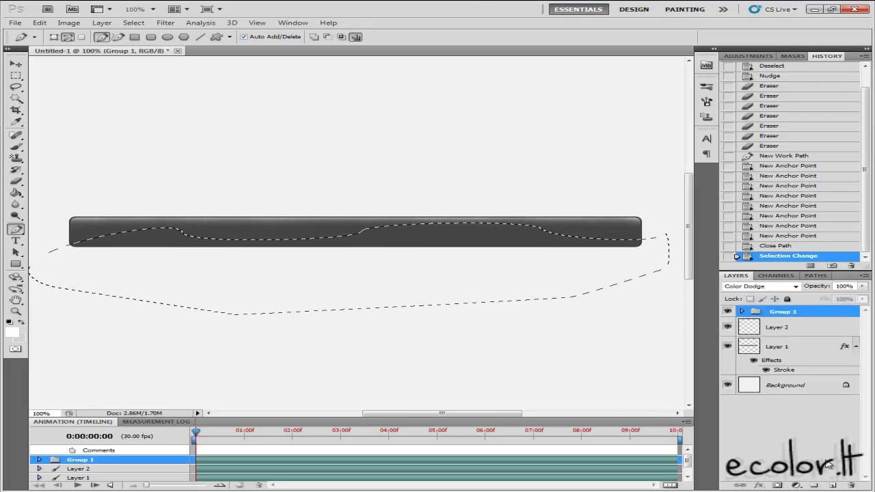
left_click(833, 486)
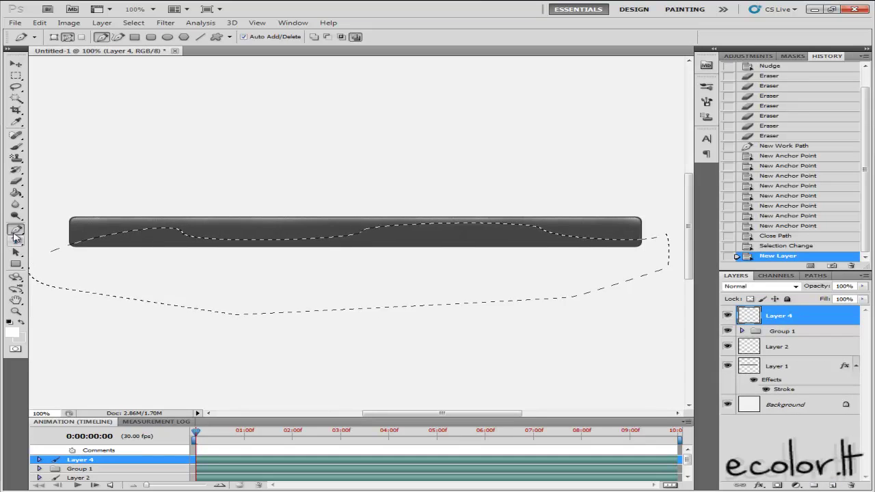
left_click(16, 193)
left_click(143, 254)
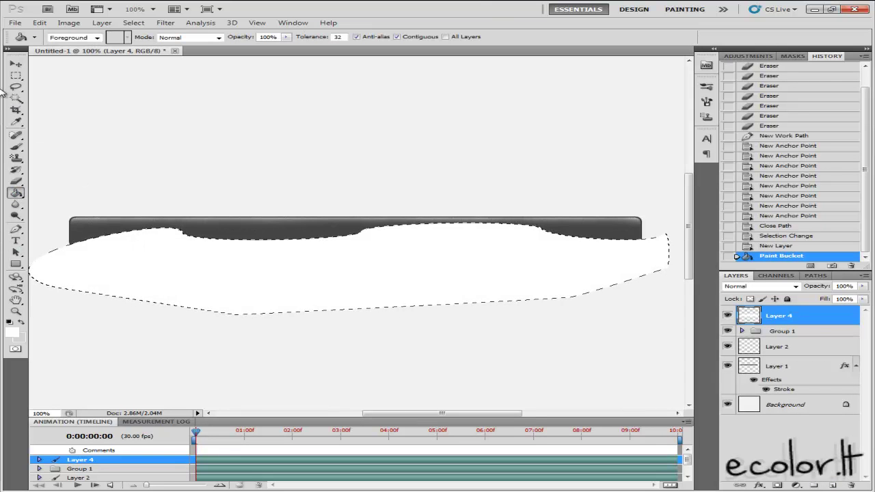
Step: Copy the part of the white wave inside Layer 1's bar outline to a new layer and delete the original wave, Layer 4
left_click(16, 75)
left_click(250, 130)
left_click(756, 370, "ctrl")
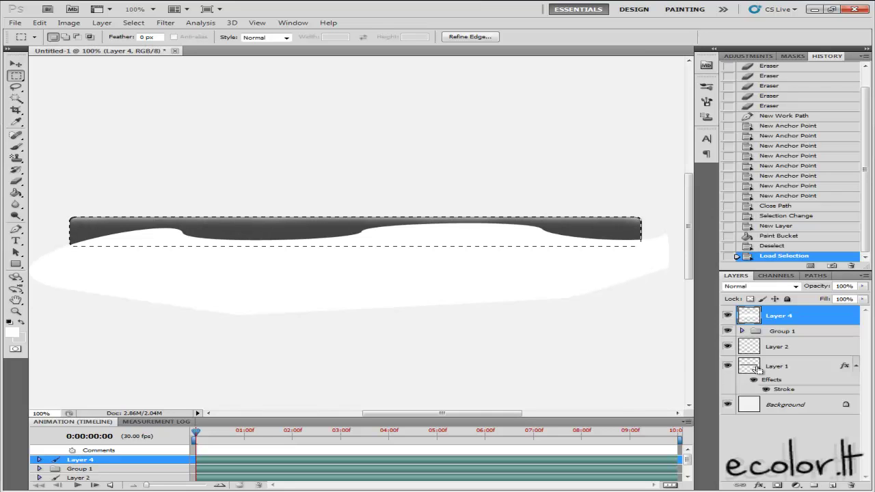
key("ctrl+c")
key("ctrl+v")
left_click(787, 339)
key("Delete")
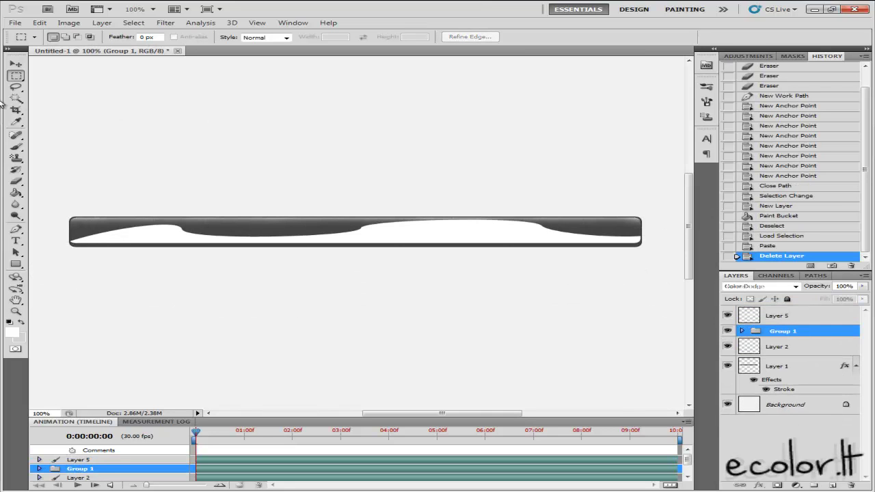
Step: Nudge the white wave on Layer 5 down until it lines up with the bar's lower edge
left_click(16, 64)
key("Up")
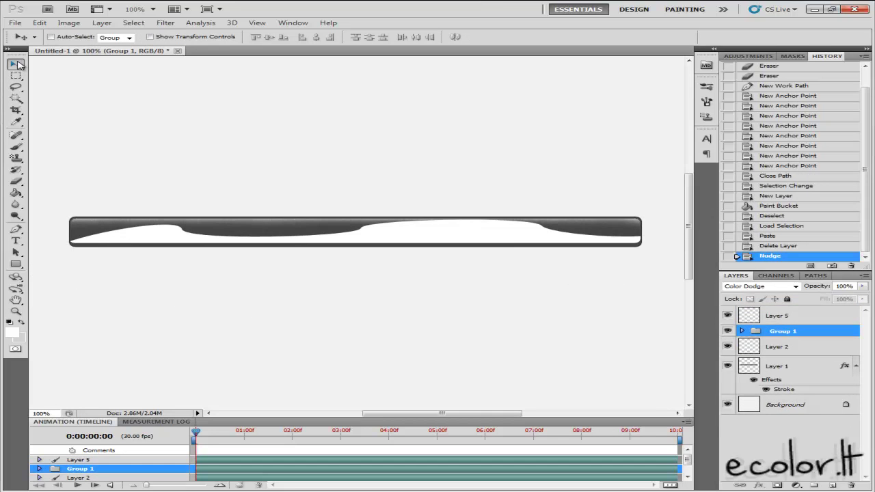
left_click(820, 316)
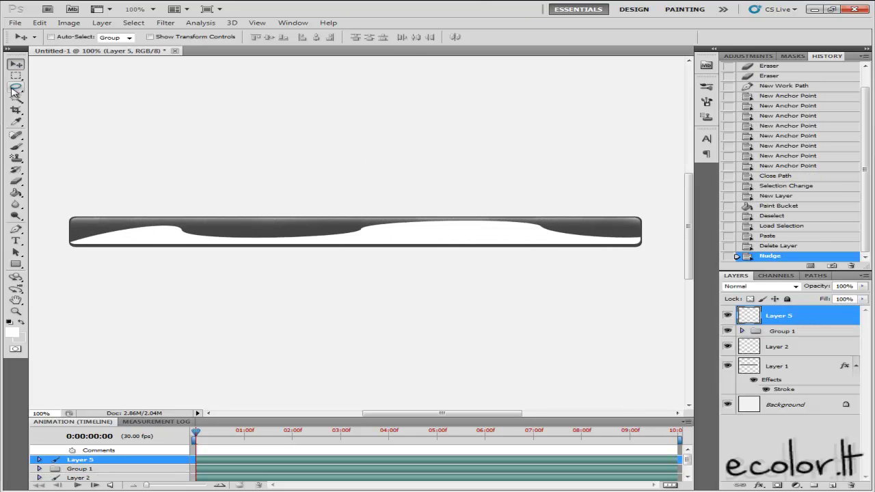
key("Down")
key("Down")
key("Down")
key("Down")
key("Up")
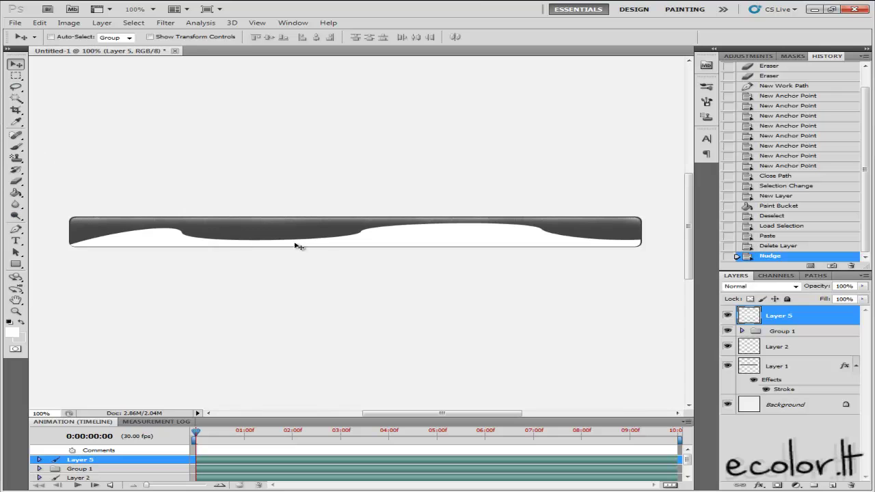
Step: Set the opacity of Layer 5 to 2%
key("1")
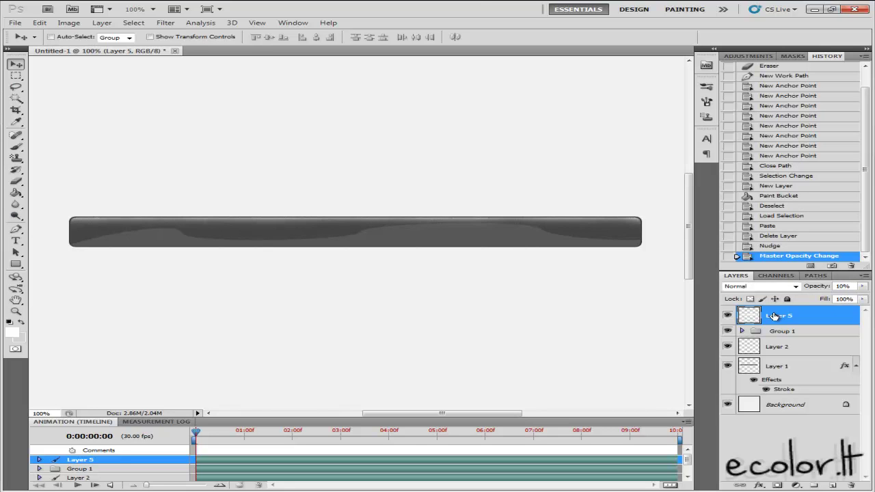
key("0")
key("5")
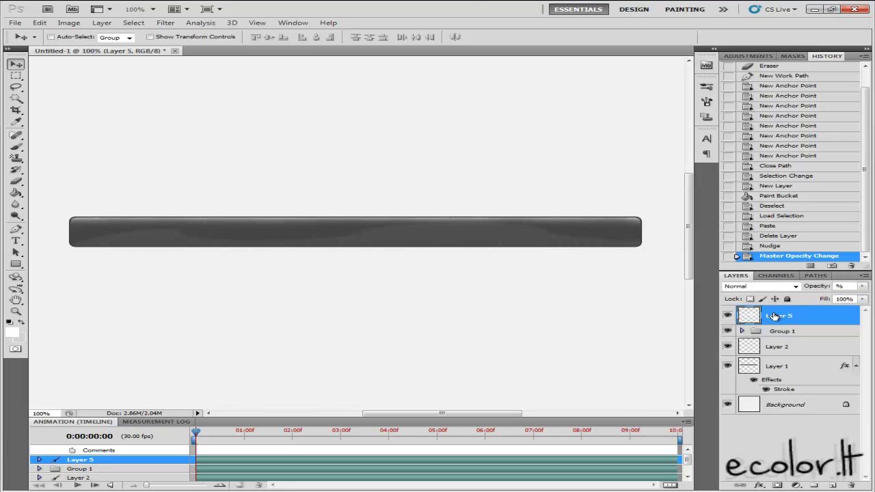
key("Return")
Step: Erase the lower edge of the faint wave on Layer 5 along the middle and left sections of the bar with the soft 100 px Eraser
left_click(16, 181)
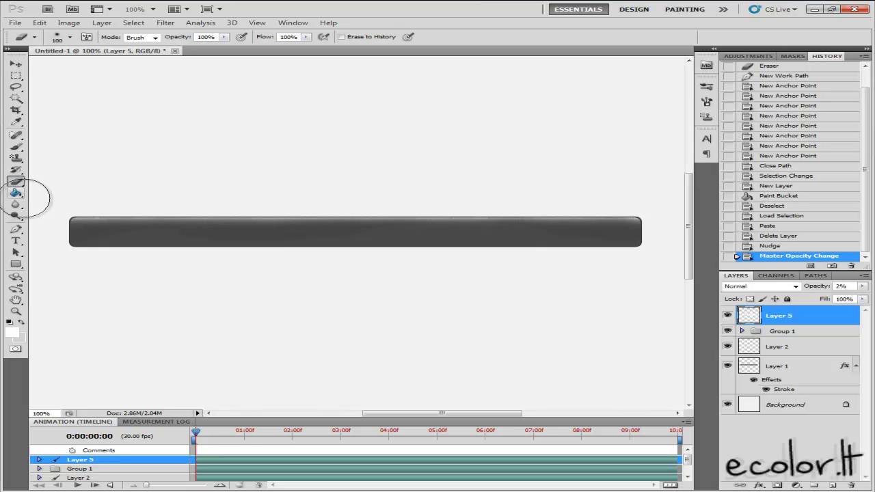
scroll(96, 273, "up", 3)
key("super")
left_click(390, 300)
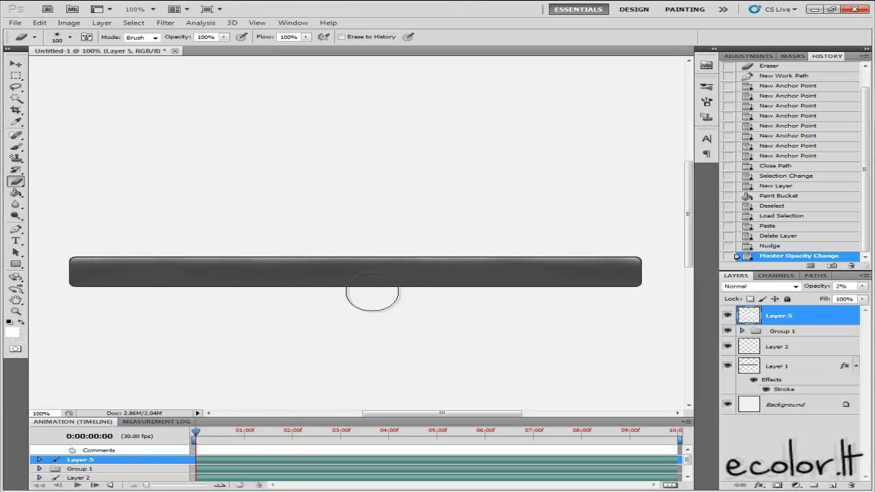
scroll(130, 305, "up", 8)
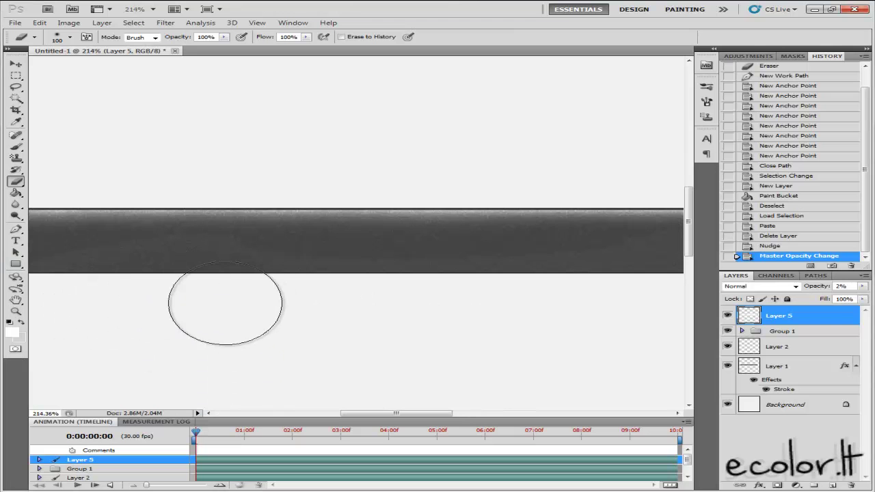
left_click_drag(646, 303, 619, 318)
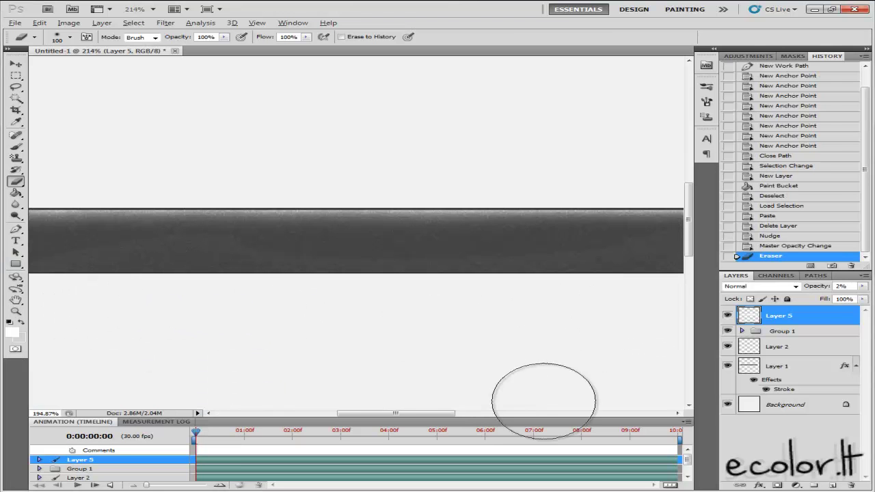
scroll(492, 363, "down", 6)
scroll(308, 362, "up", 5)
scroll(318, 352, "up", 2)
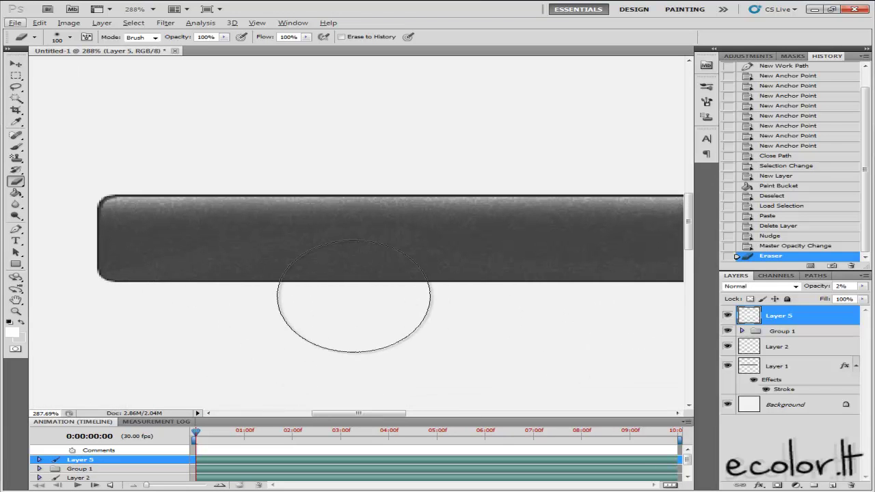
left_click(404, 402)
Step: Continue erasing the wave's lower edge on Layer 5 toward the right end of the bar
scroll(410, 394, "down", 6)
left_click_drag(406, 414, 465, 416)
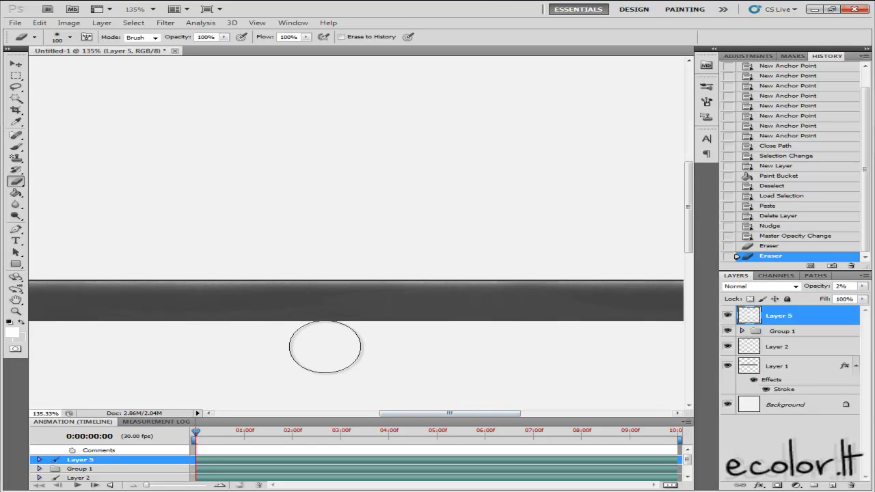
left_click_drag(388, 325, 601, 342)
left_click_drag(485, 413, 509, 420)
left_click_drag(481, 348, 496, 344)
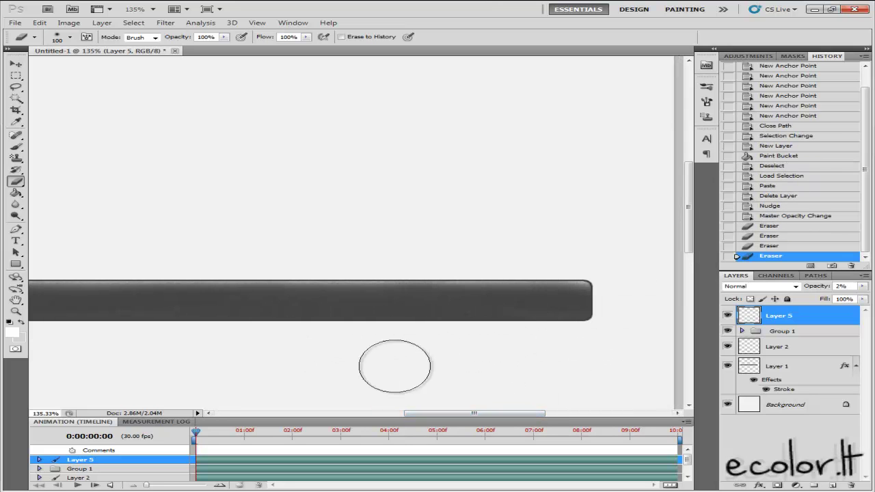
type("100")
key("Return")
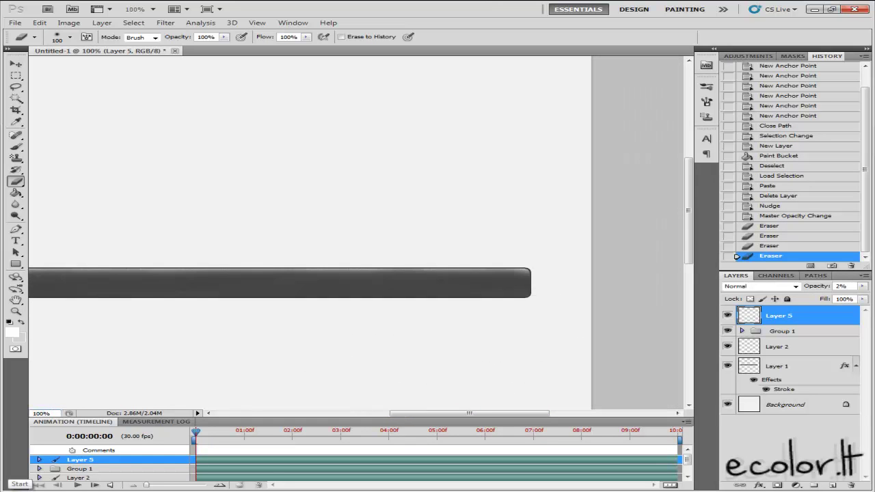
Step: Add a new layer and make a one-pixel-wide vertical rectangular selection spanning the bar's height near its left part
left_click_drag(456, 417, 427, 417)
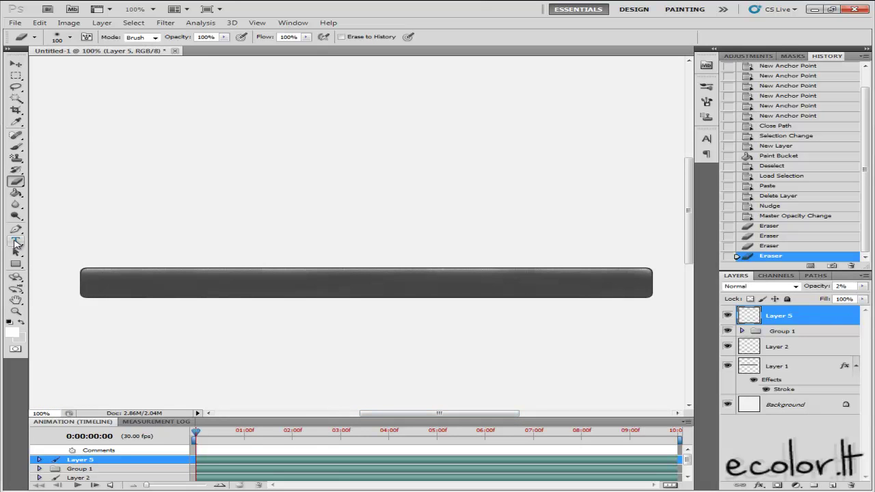
left_click(16, 76)
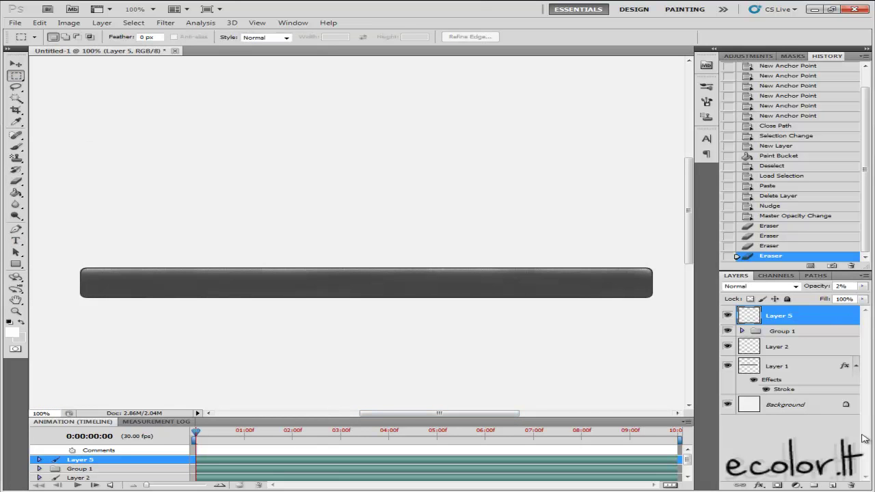
left_click(833, 486)
scroll(145, 311, "up", 12)
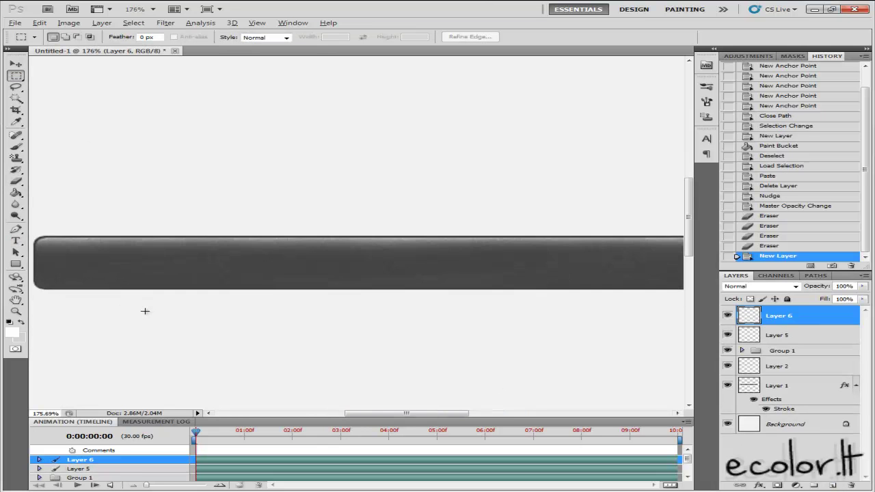
left_click_drag(270, 272, 298, 203)
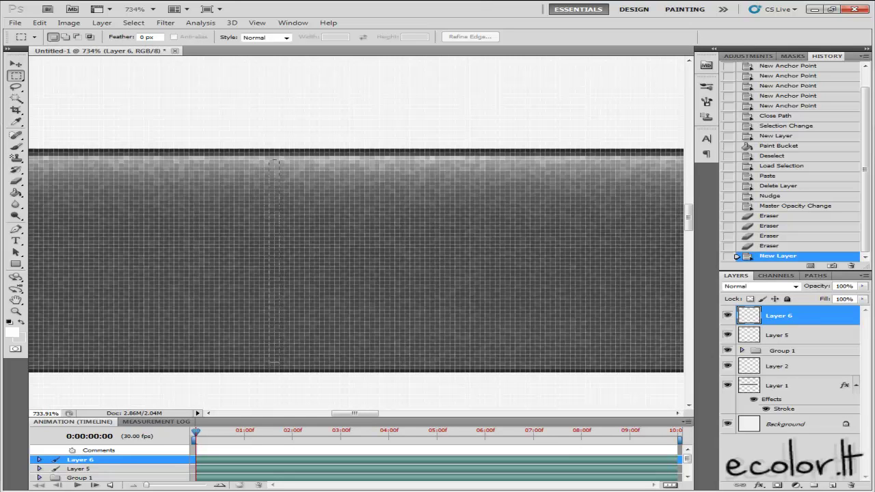
left_click_drag(277, 353, 280, 354)
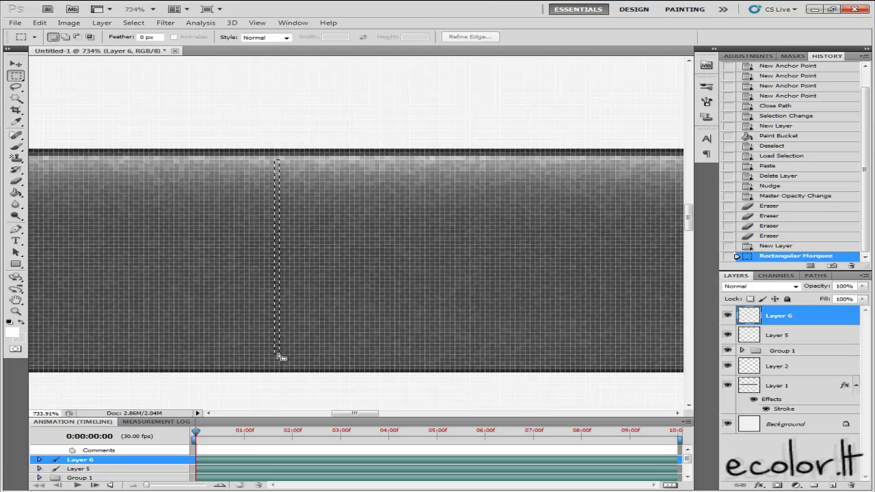
Step: Set the foreground colour to #262626 and fill the thin vertical selection on Layer 6 with the Paint Bucket
left_click(16, 193)
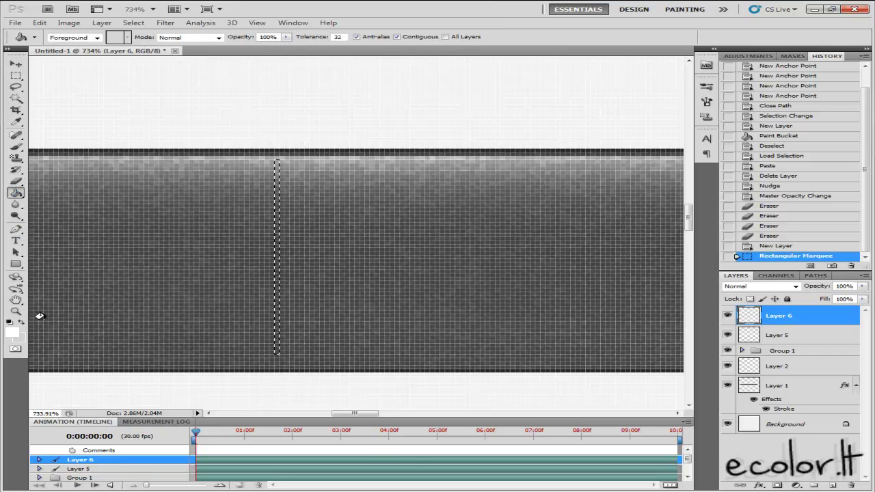
left_click(13, 334)
left_click(426, 153)
left_click(425, 155)
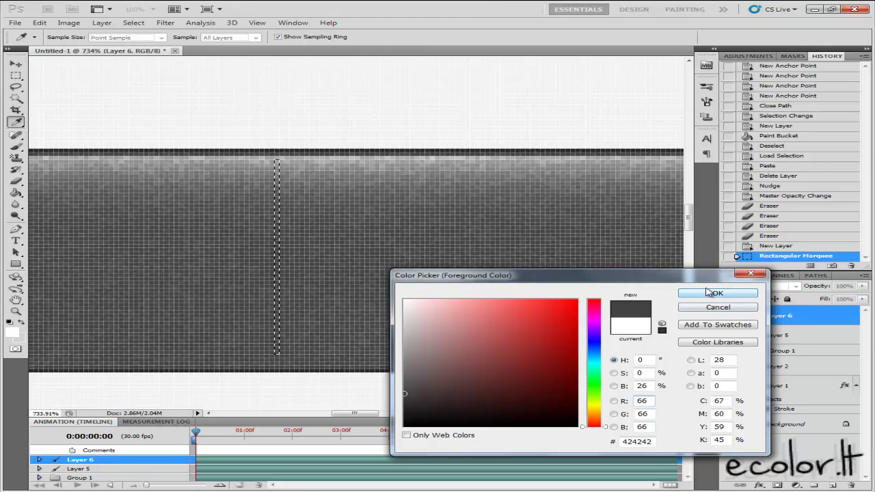
left_click(534, 147)
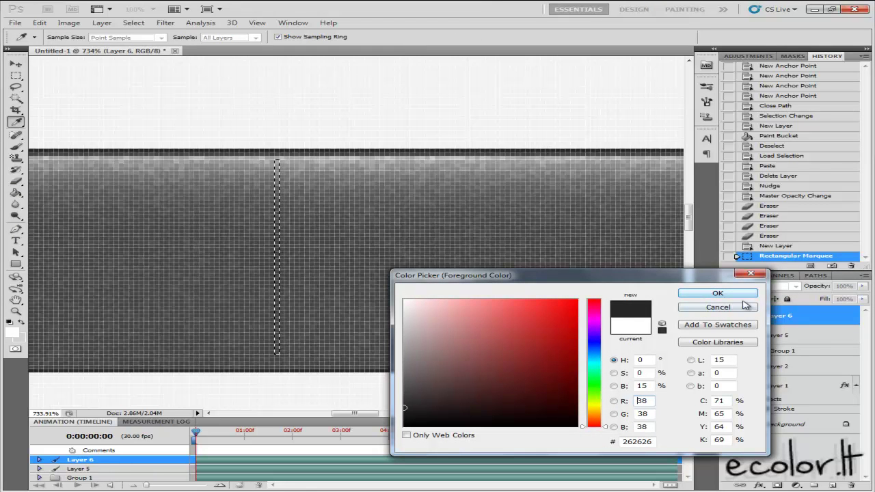
left_click(710, 293)
left_click(277, 262)
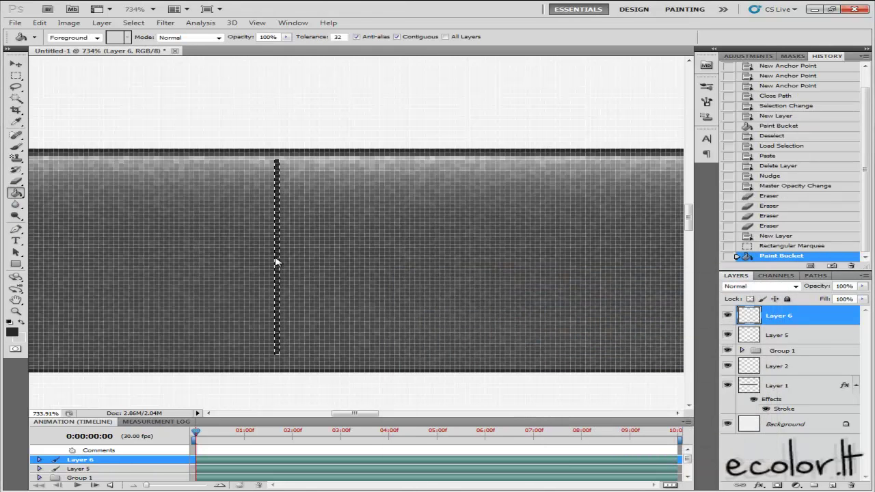
Step: Deselect and nudge the dark vertical line on Layer 6 down two pixels
left_click(16, 75)
key("ctrl+d")
left_click(16, 64)
key("Down")
key("Down")
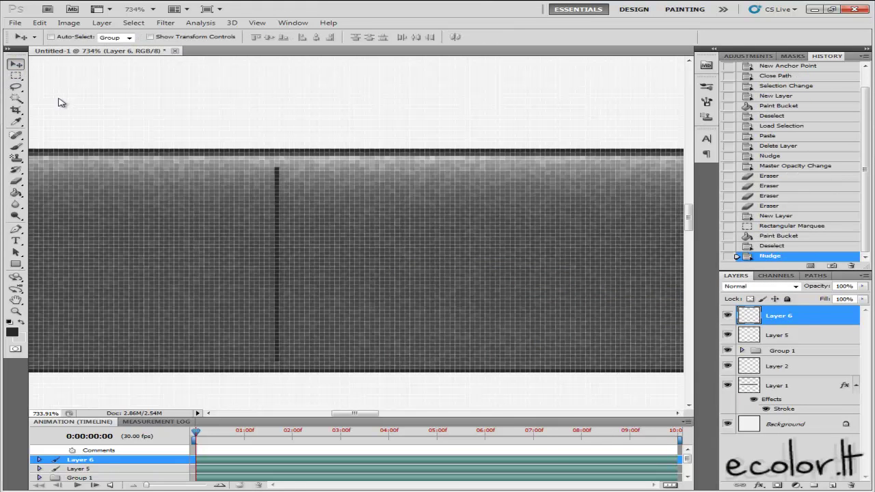
Step: Duplicate the dark line, nudge the copy one pixel to the right, and place the copy beneath Layer 6
key("ctrl+j")
key("Down")
key("Up")
key("Right")
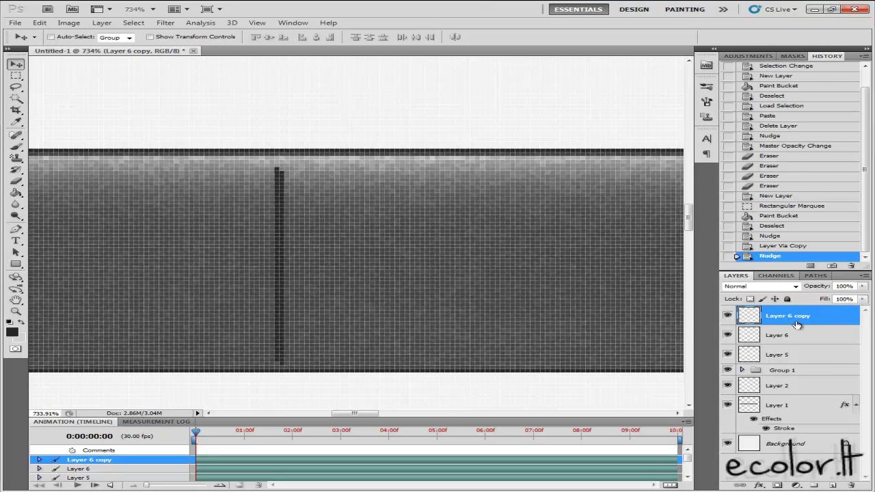
left_click_drag(790, 322, 789, 339)
Step: Apply a Color Overlay to Layer 6 copy using a lighter grey sampled from the bar's top highlight
left_click(758, 486)
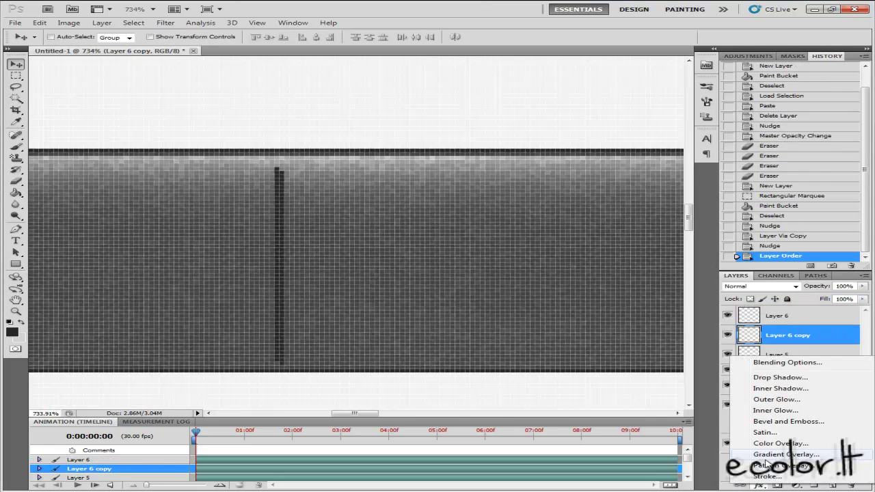
left_click(780, 444)
left_click(696, 259)
left_click(486, 153)
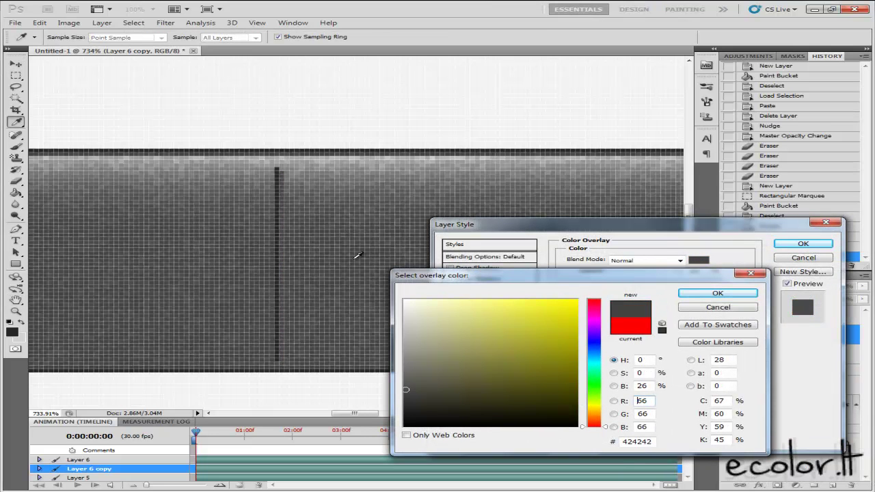
left_click(357, 256)
left_click(369, 163)
left_click(364, 162)
left_click(364, 167)
left_click(365, 172)
left_click(683, 293)
left_click(802, 244)
Step: Merge Layer 6 and Layer 6 copy into one divider layer and nudge it down slightly
left_click_drag(58, 412, 21, 468)
type("100")
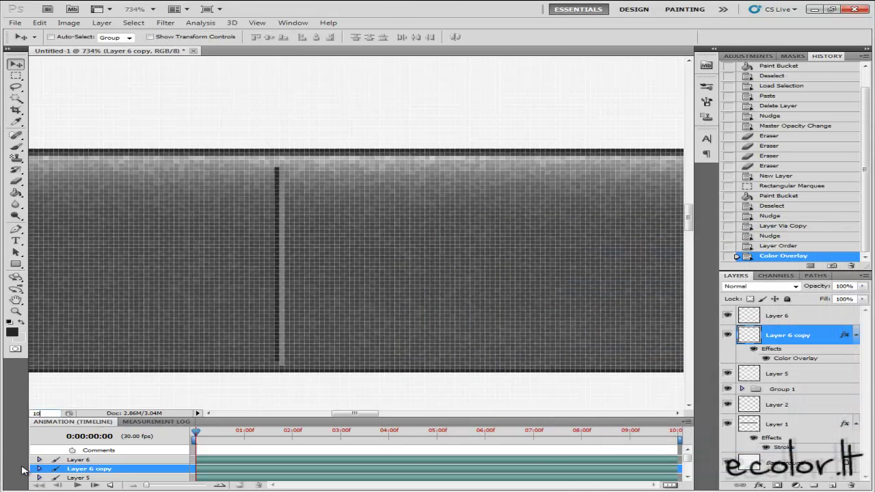
key("Return")
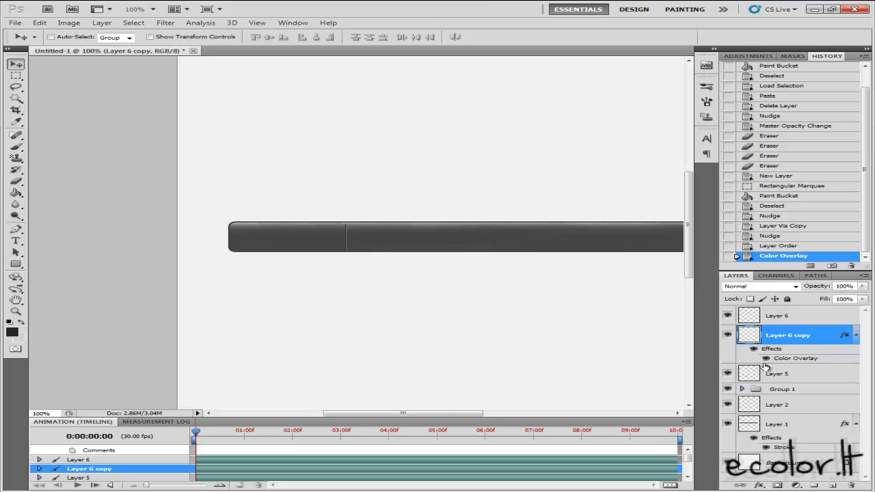
left_click(777, 317, "shift")
right_click(777, 317)
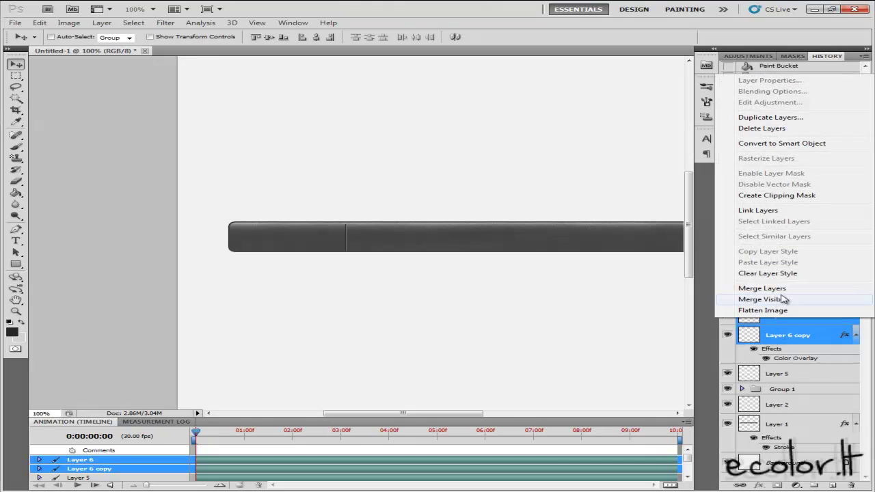
left_click(772, 290)
key("Down")
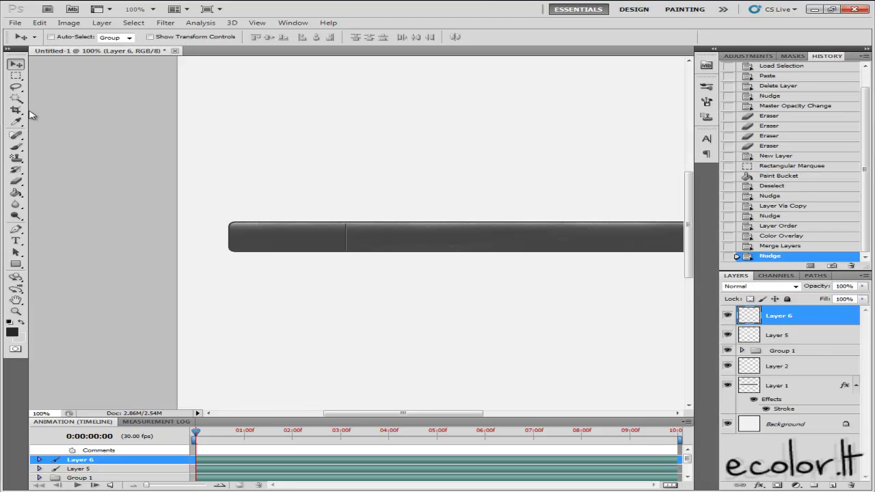
Step: Try to delete the upper end of the divider line inside a rectangular selection
left_click(17, 75)
left_click_drag(359, 226, 365, 228)
key("Delete")
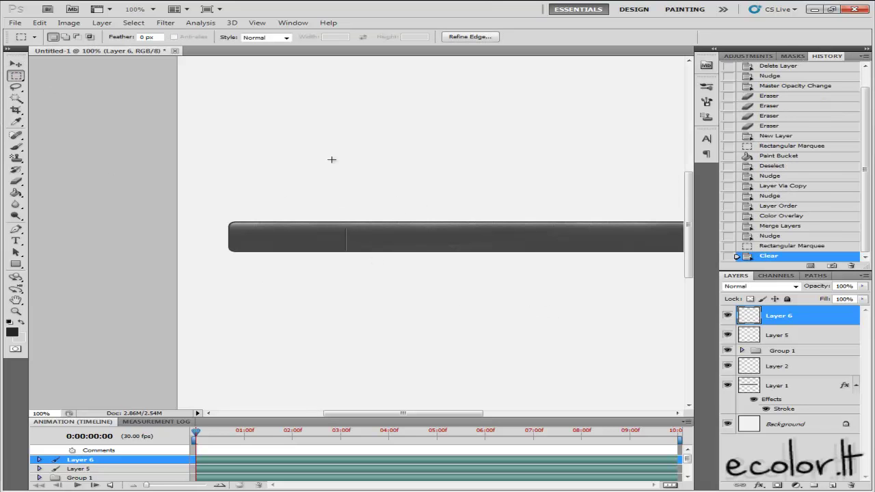
key("ctrl+d")
Step: Revert the clearing of the divider's upper end and drop the selection
left_click(780, 246)
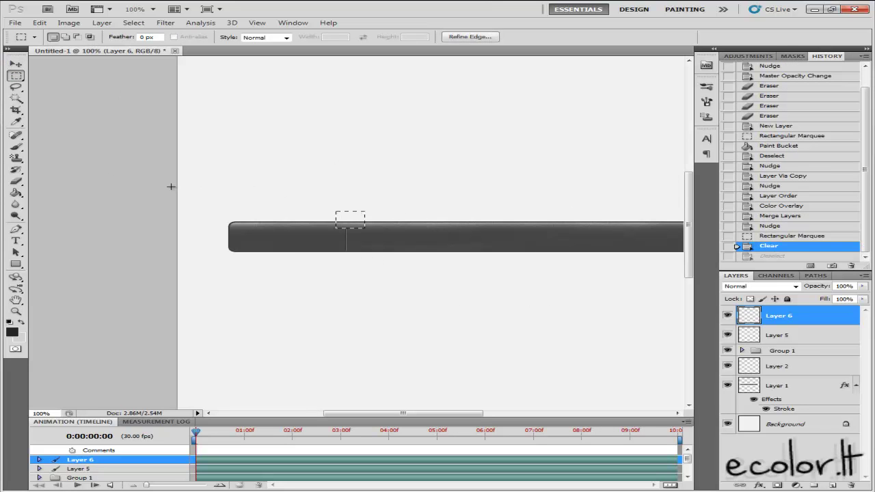
left_click(819, 236)
left_click_drag(77, 105, 93, 99)
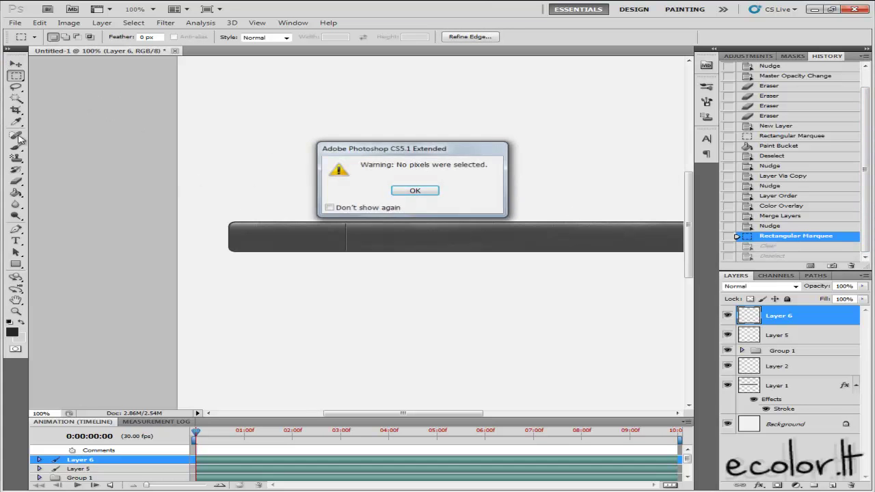
left_click(419, 192)
Step: Try fading the divider on Layer 6 with a soft 500 px Eraser and undo the stroke
left_click(16, 182)
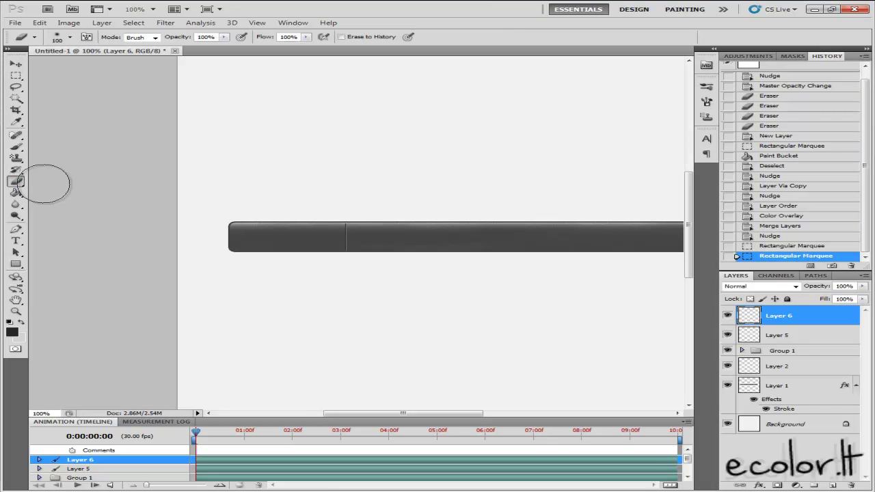
scroll(410, 246, "up", 5)
right_click(325, 231)
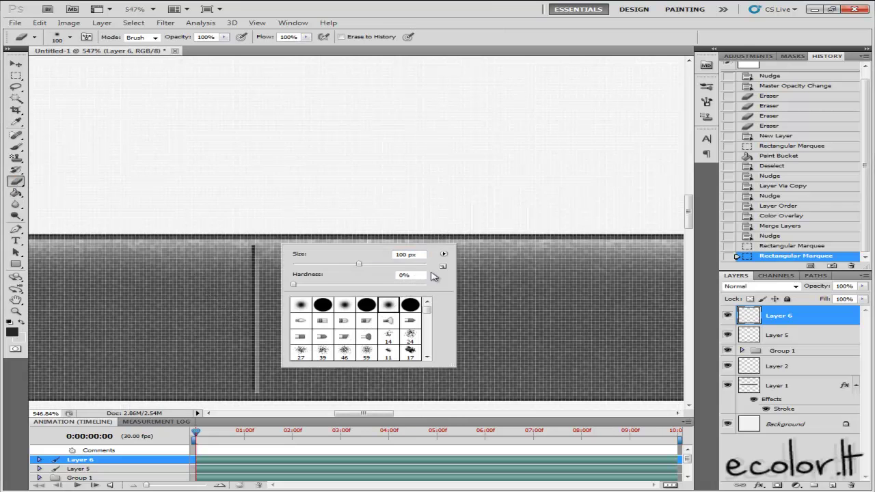
type("500")
key("Return")
left_click(286, 291)
key("ctrl+z")
Step: Fade the upper and lower ends of the divider on Layer 6 with a soft 50 px Eraser
right_click(333, 268)
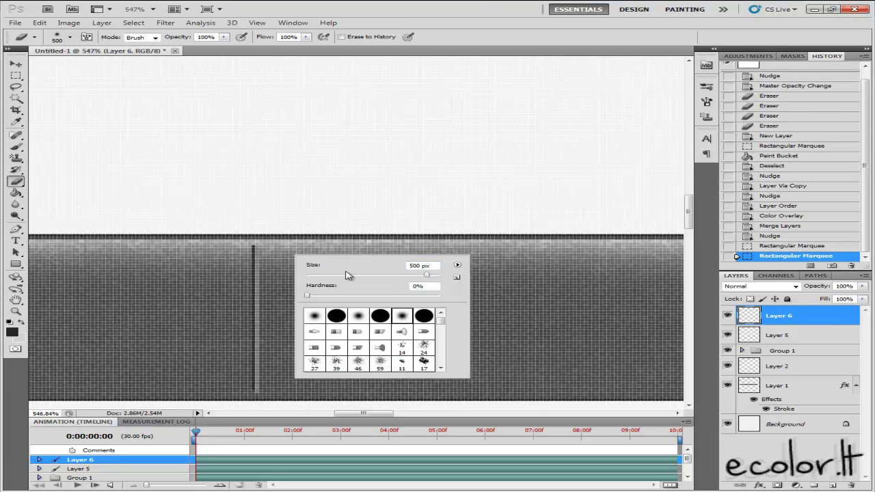
key("Delete")
key("Return")
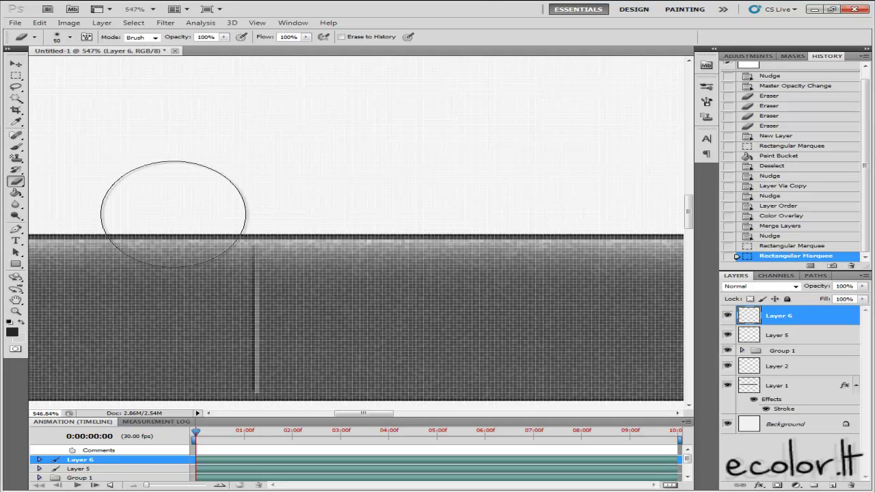
left_click(198, 210)
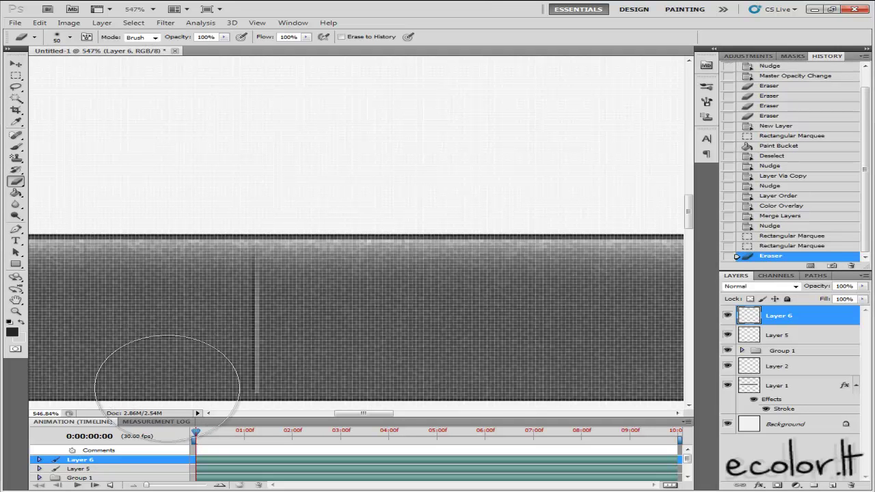
left_click(172, 394)
scroll(382, 328, "down", 2)
left_click(322, 367)
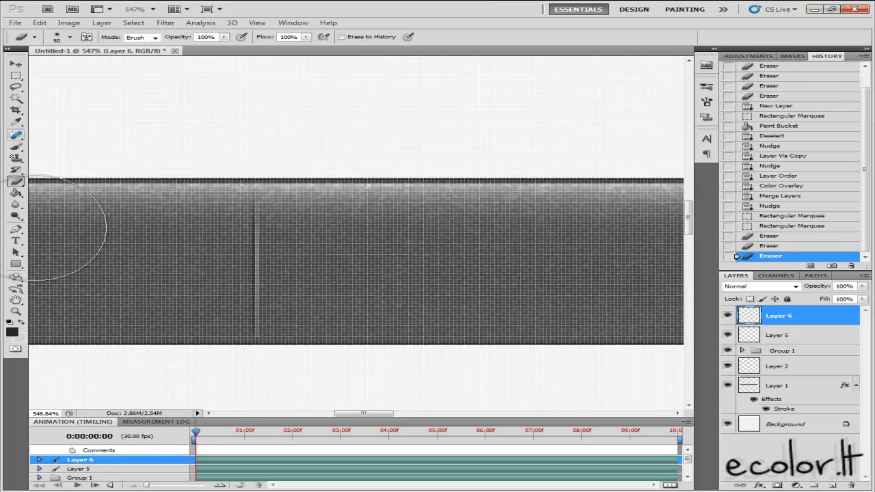
Step: Return to 100% zoom and nudge the faded divider slightly up and to the left
left_click(15, 65)
left_click(46, 413)
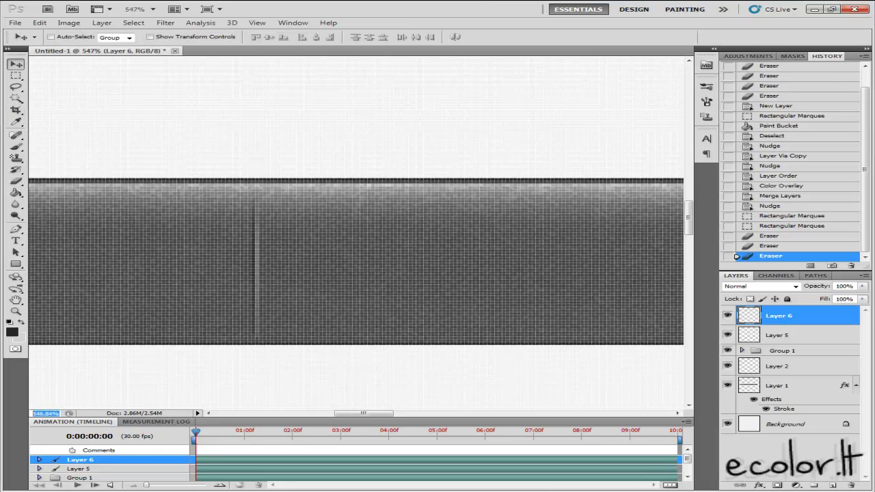
type("100")
key("Return")
key("Up")
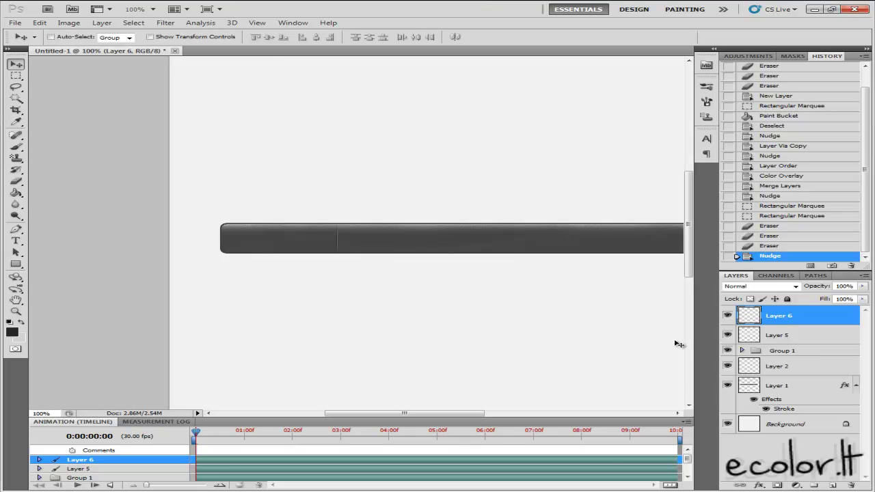
key("Left")
key("Left")
Step: Add a new layer and write "Pagrindinis" in Tahoma Bold 12 pt on the bar left of the divider
left_click(834, 485)
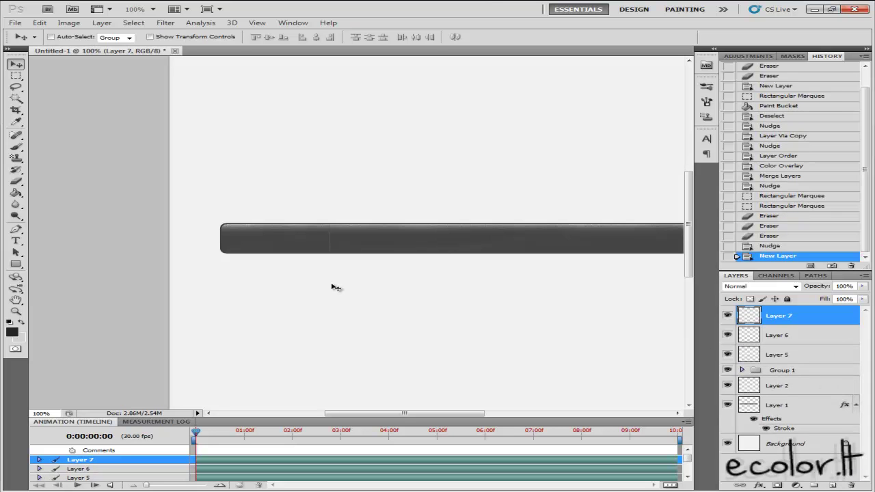
left_click(15, 240)
scroll(230, 256, "up", 3)
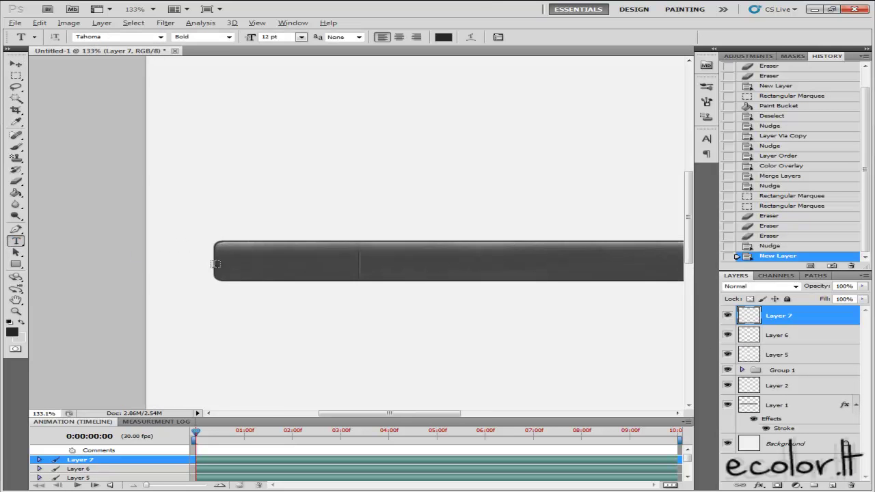
scroll(252, 267, "up", 1)
left_click(246, 260)
type("Pagrindinis")
Step: Set the colour of the whole "Pagrindinis" text to yellow #cbc00e
key("ctrl")
key("ctrl+a")
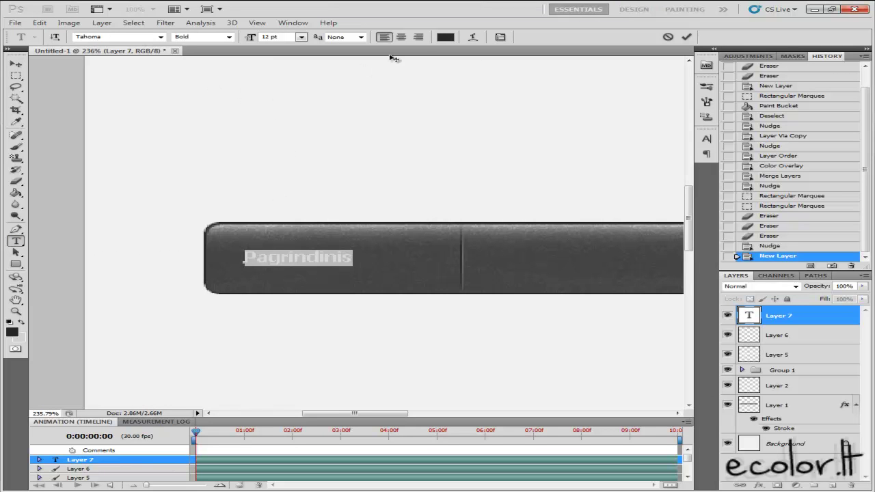
left_click(451, 38)
left_click_drag(588, 393, 603, 394)
left_click(574, 359)
left_click(567, 334)
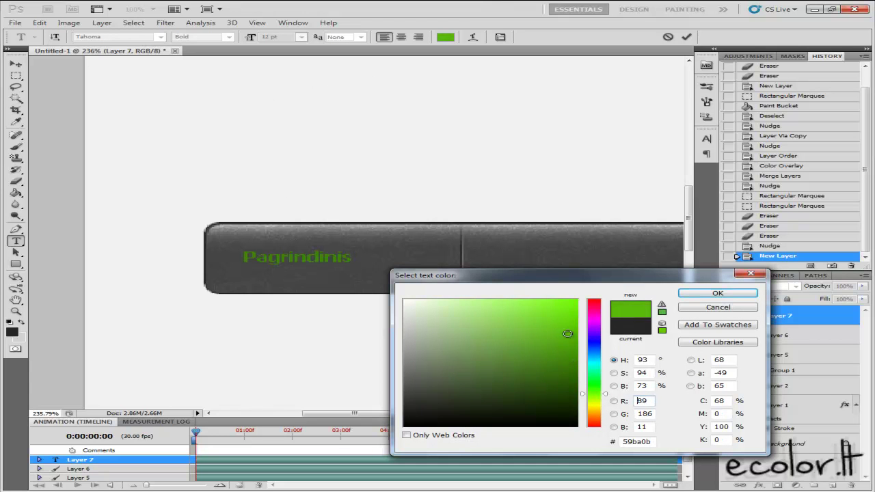
left_click_drag(560, 366, 547, 369)
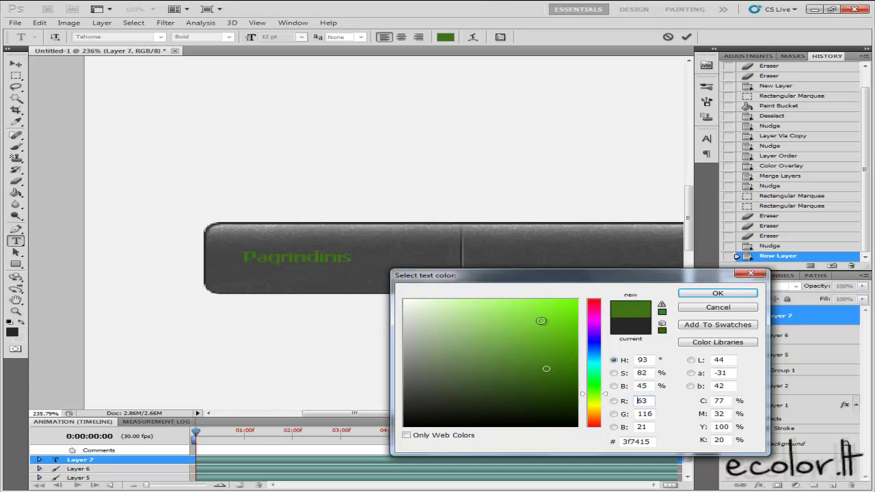
left_click(558, 328)
left_click_drag(594, 395, 560, 363)
left_click_drag(566, 332, 566, 324)
left_click_drag(594, 403, 594, 407)
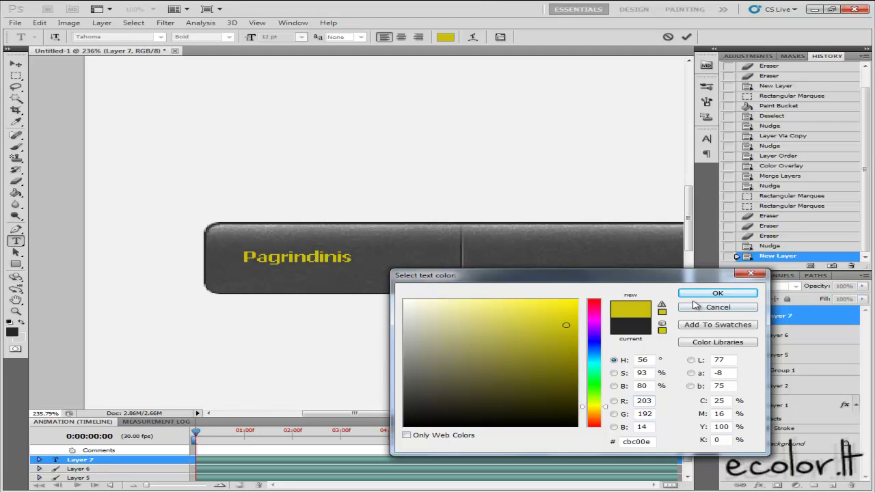
left_click(717, 294)
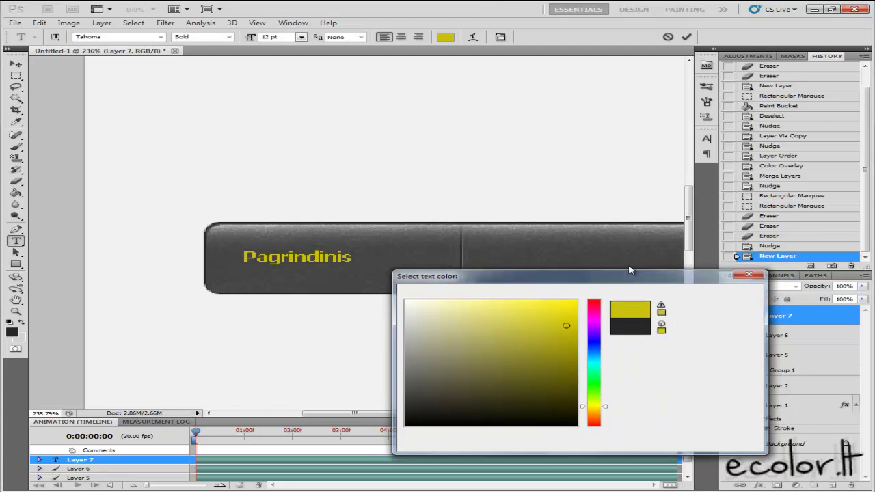
Step: Move the "Pagrindinis" text slightly right and down, placing it more centrally between the bar's left end and the divider
left_click(15, 63)
left_click_drag(292, 237, 311, 239)
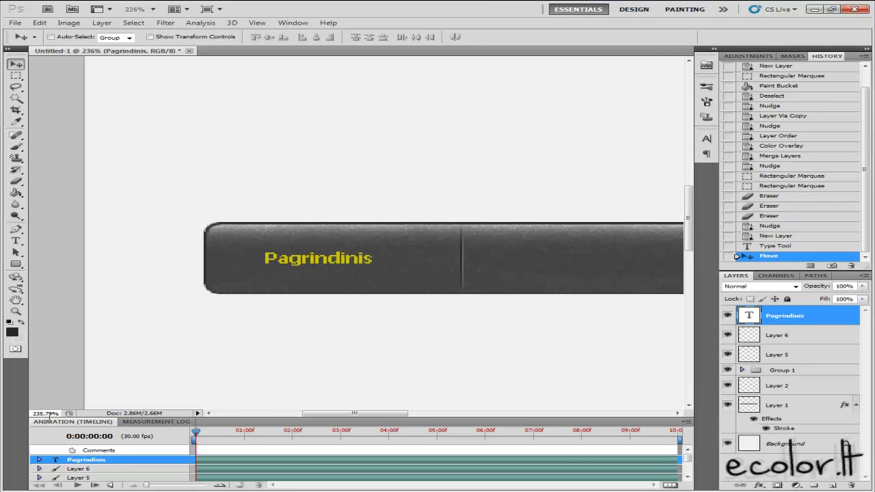
type("100")
key("Return")
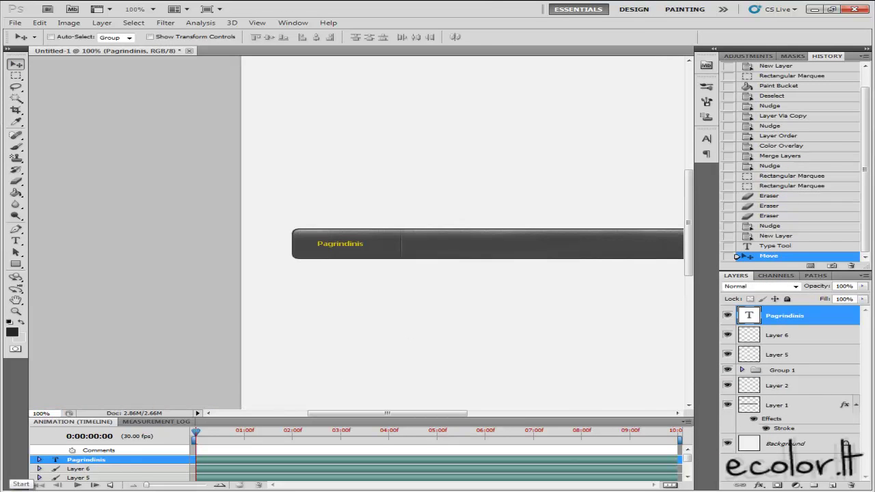
Step: Duplicate the "Pagrindinis" text layer, nudge the copy slightly to the right, and place it below the original layer
scroll(331, 267, "up", 5)
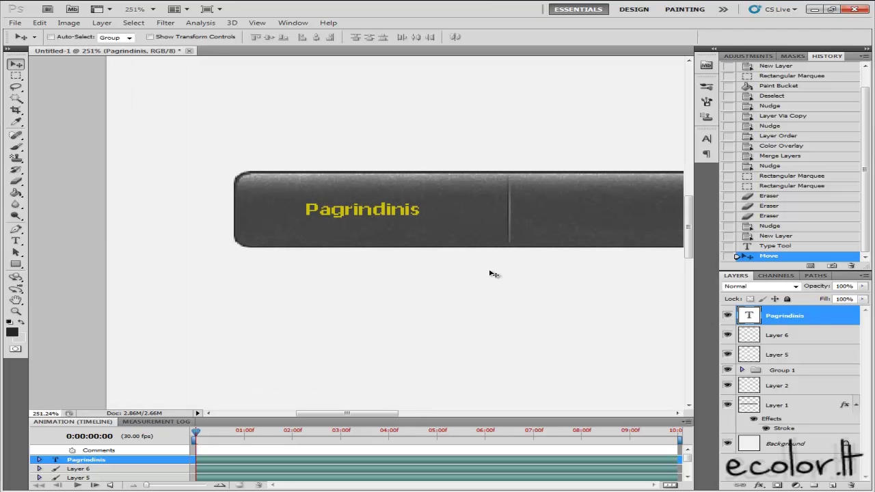
key("ctrl+j")
key("Right")
left_click_drag(811, 315, 807, 335)
Step: Apply a Color Overlay in grey #6d6d6d, sampled from the bar's texture, to the "Pagrindinis copy" layer
left_click(759, 485)
left_click(783, 449)
left_click(697, 260)
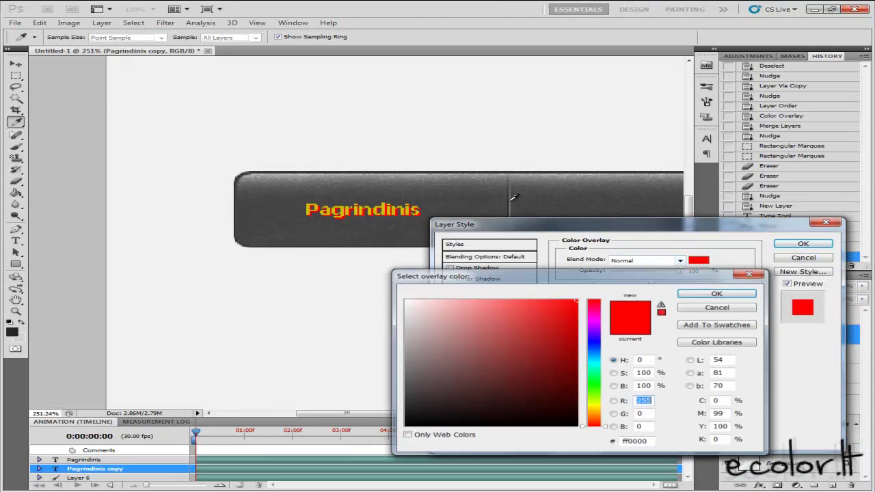
left_click(479, 182)
left_click(486, 183)
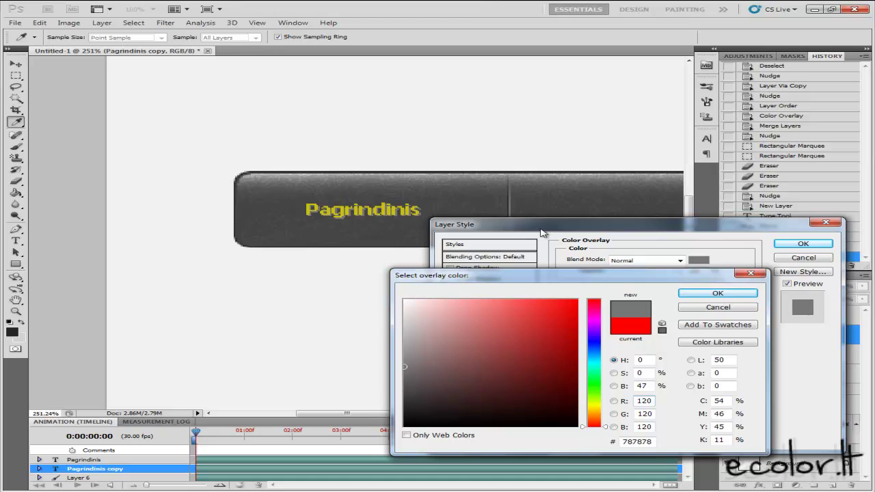
left_click(402, 244)
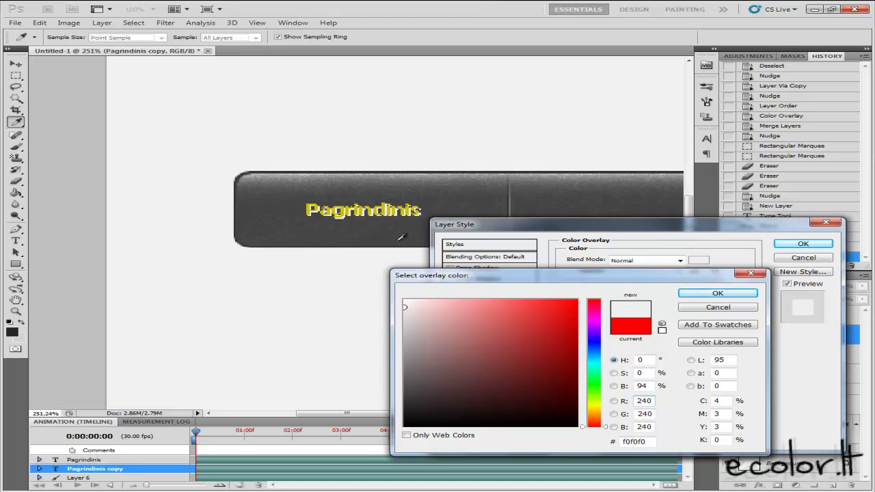
left_click(397, 172)
left_click(399, 170)
left_click(454, 184)
left_click(451, 181)
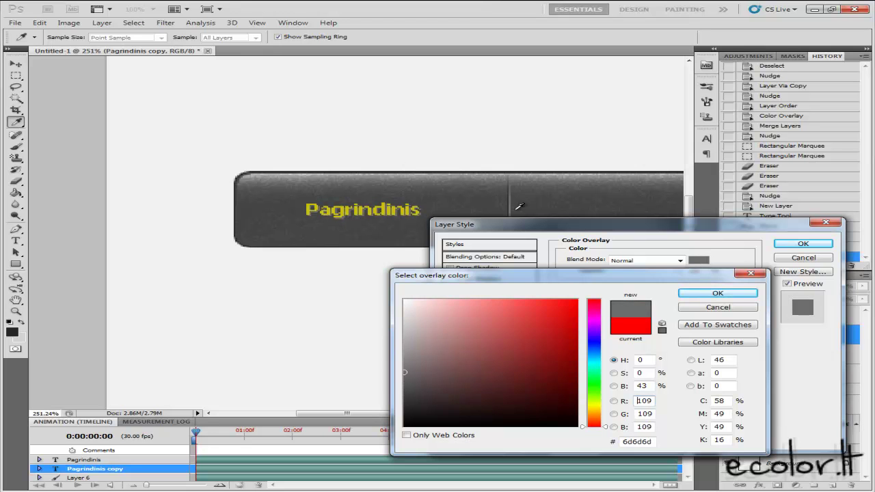
left_click(711, 293)
left_click(788, 244)
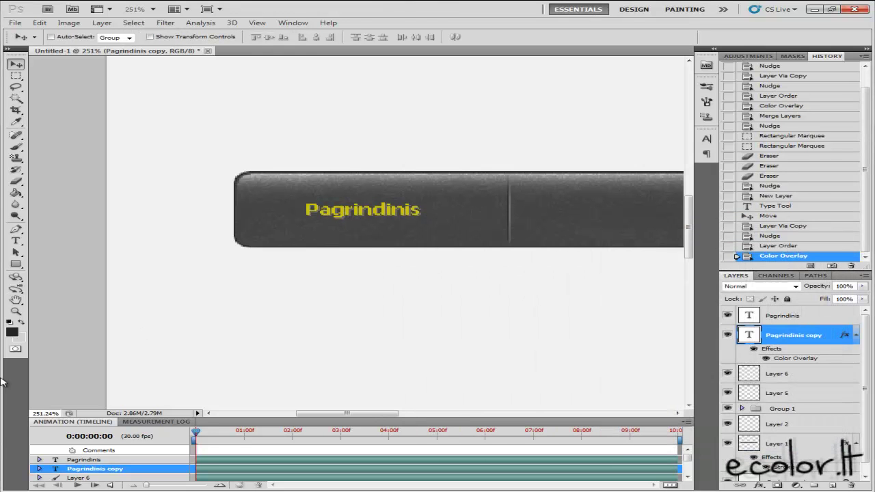
Step: At 100% zoom, move the divider on Layer 6 left, closer to the "Pagrindinis" label
type("100")
key("Return")
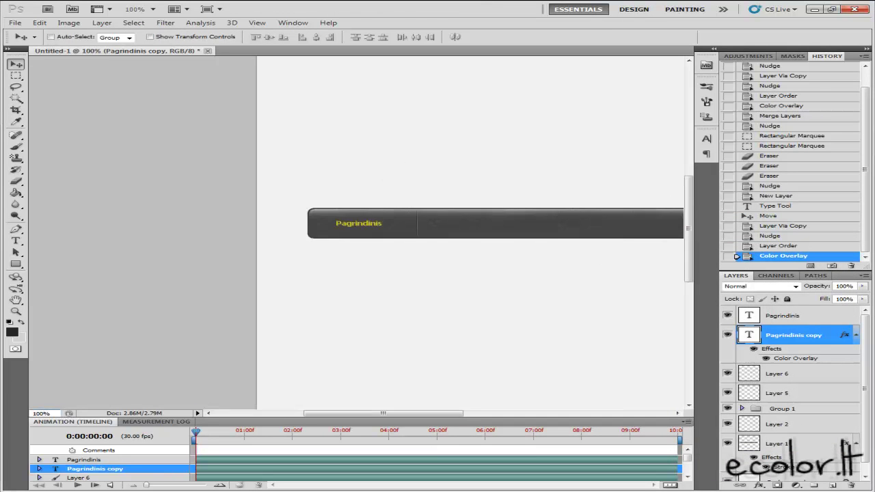
left_click_drag(355, 413, 390, 413)
left_click(788, 379)
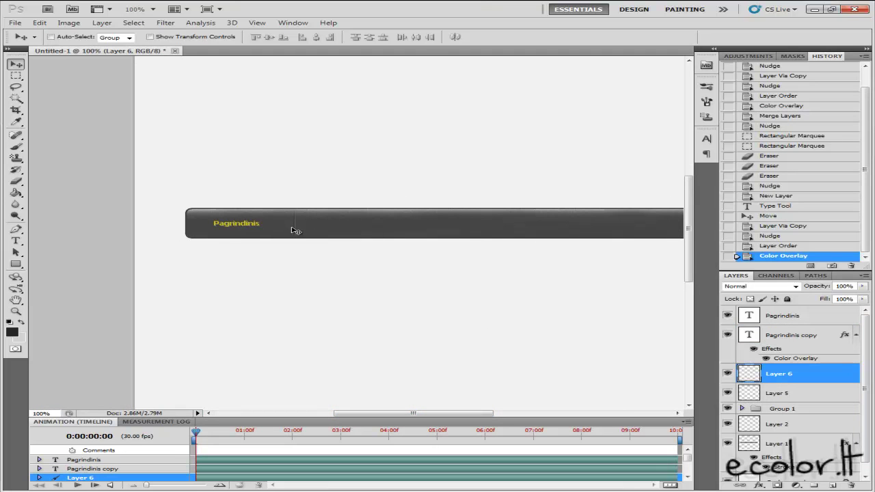
left_click_drag(282, 229, 280, 230)
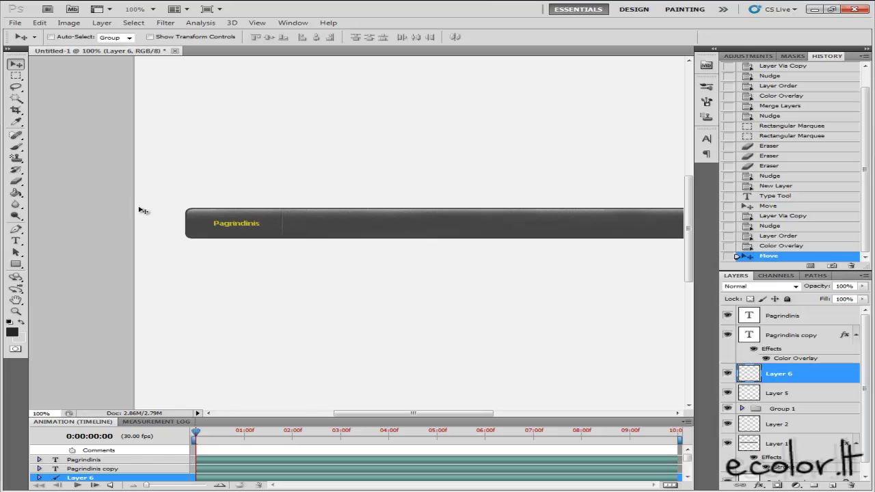
Step: Fade the upper end of the Layer 6 divider further with the soft 50 px Eraser
left_click(16, 181)
scroll(231, 205, "up", 5)
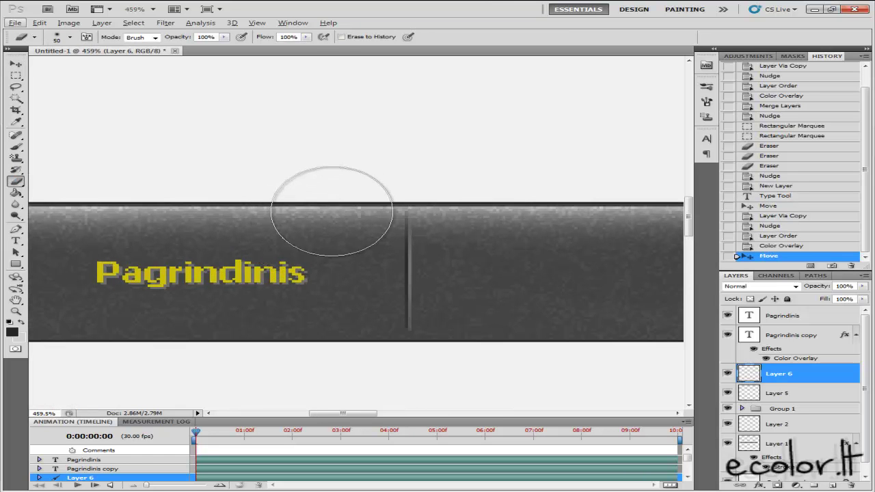
left_click(418, 180)
left_click(449, 194)
left_click(440, 179)
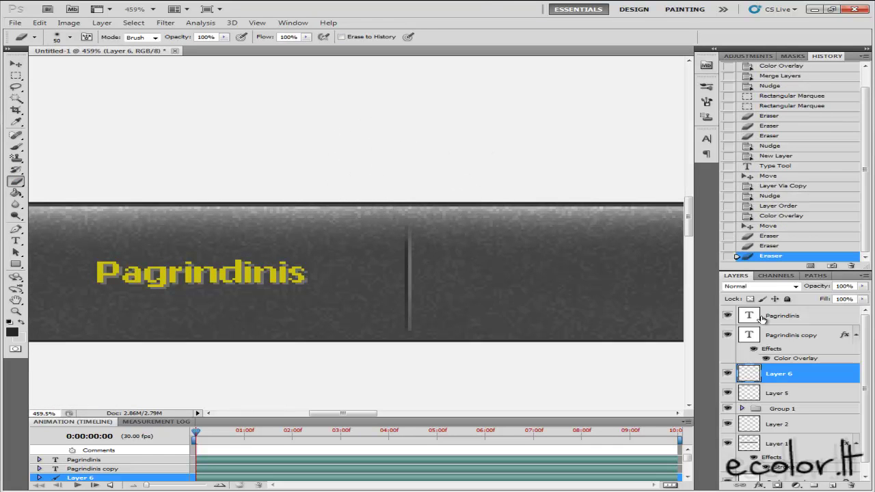
Step: Reduce the opacity of the divider on Layer 6 to 50%
left_click(845, 286)
type("80")
key("Return")
type("5")
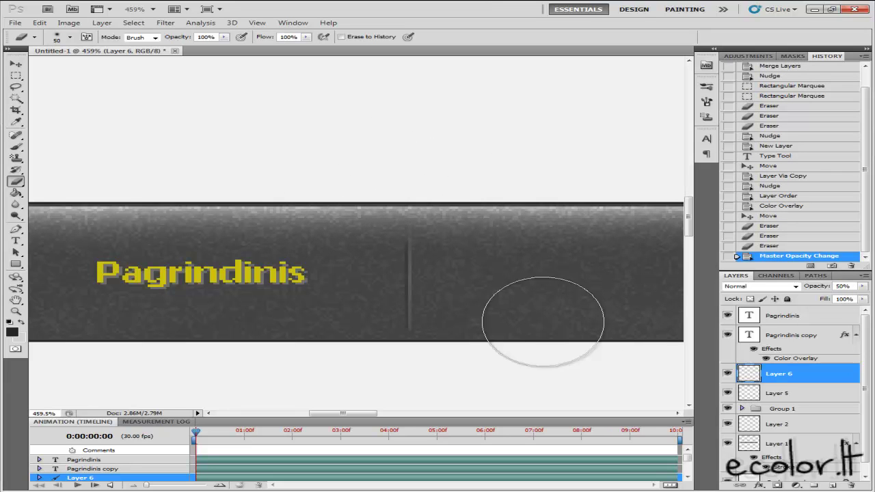
Step: Nudge the Layer 6 divider slightly at 100% zoom and set its layer opacity to 80%
left_click(20, 64)
type("100")
key("Return")
key("Up")
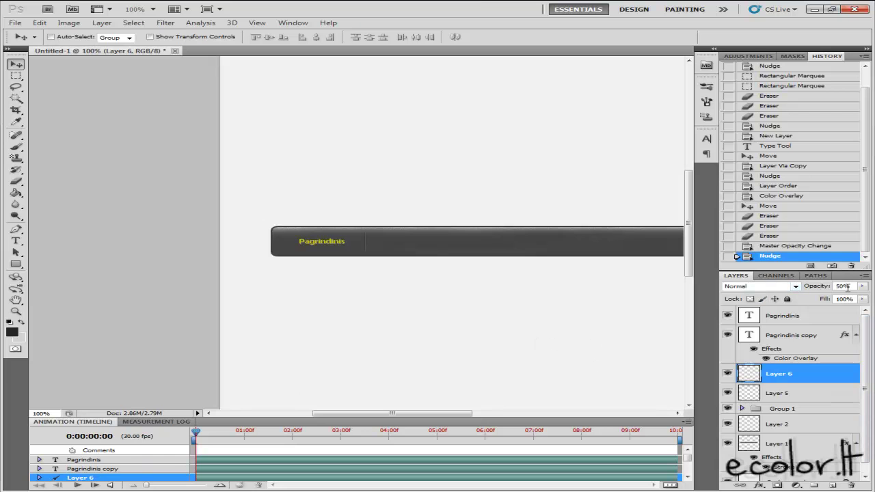
type("80")
key("Return")
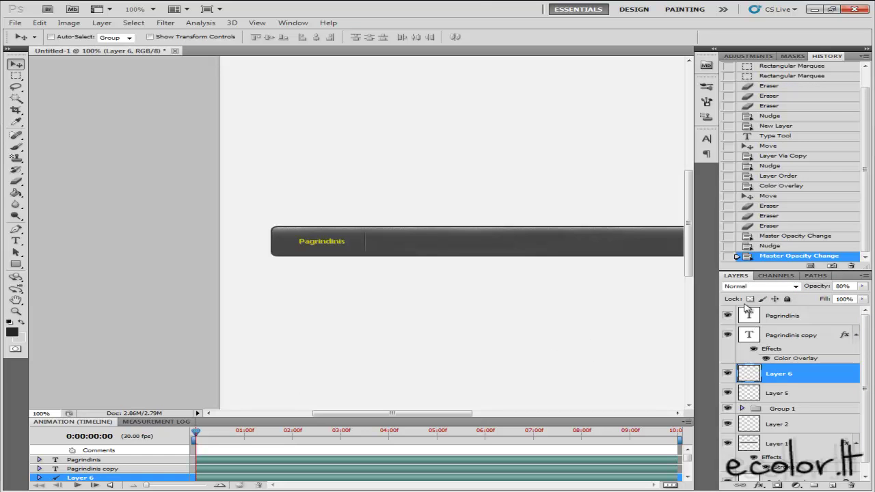
Step: Merge both "Pagrindinis" text layers with the divider on Layer 6 into one layer
left_click(790, 340, "shift")
left_click(786, 316, "shift")
right_click(786, 320)
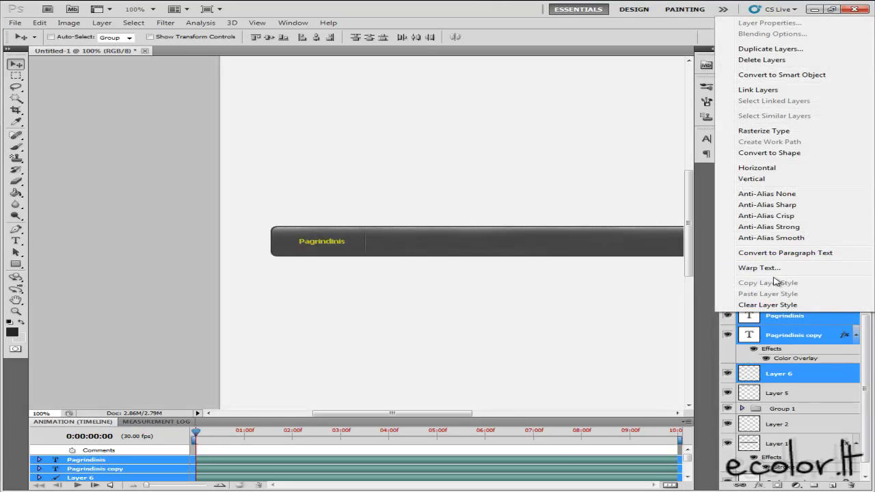
right_click(793, 374)
left_click(786, 339)
Step: Duplicate the merged "Pagrindinis" label with its divider five times and place the copies side by side along the bar
left_click_drag(442, 414, 468, 416)
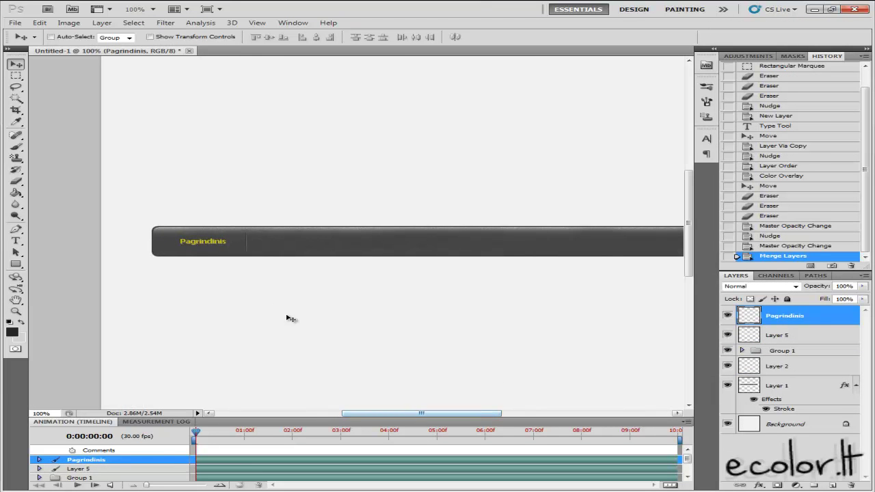
key("ctrl+j")
left_click_drag(230, 251, 314, 247)
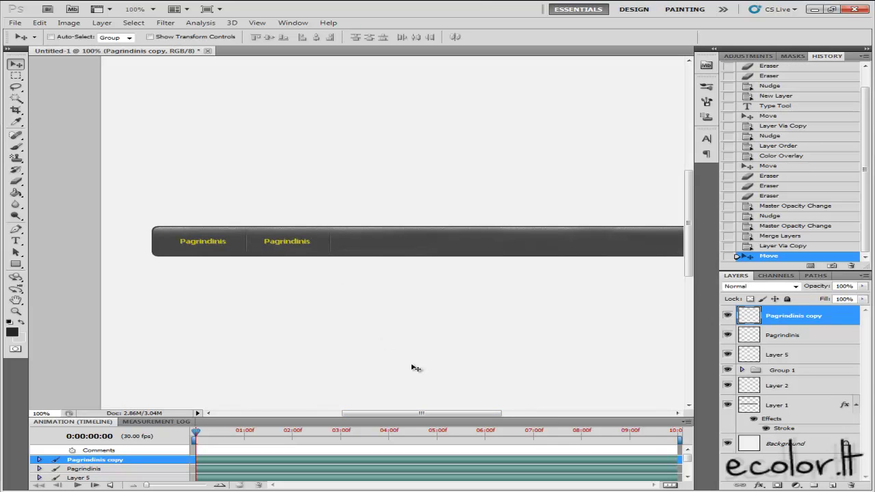
left_click_drag(448, 413, 478, 414)
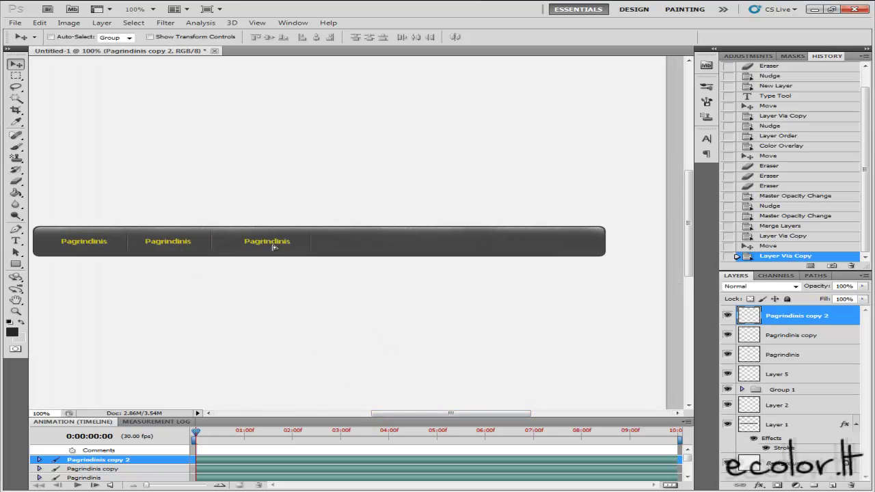
left_click_drag(258, 248, 259, 249)
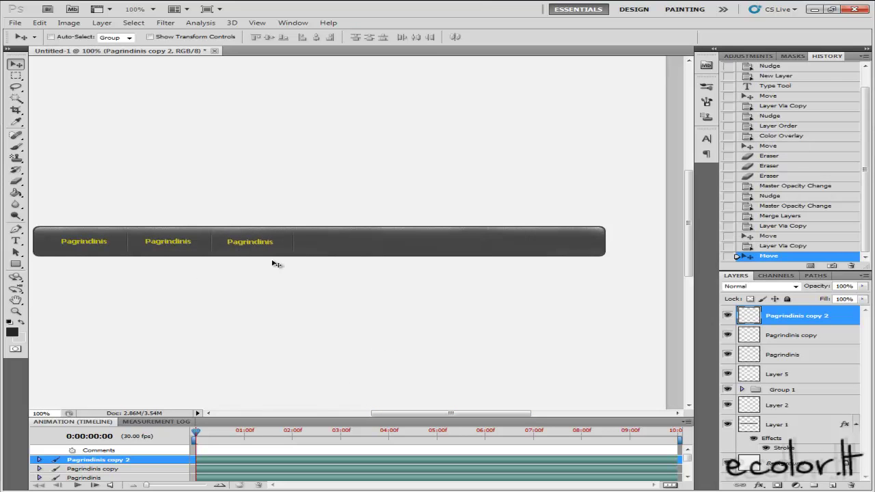
key("ctrl+j")
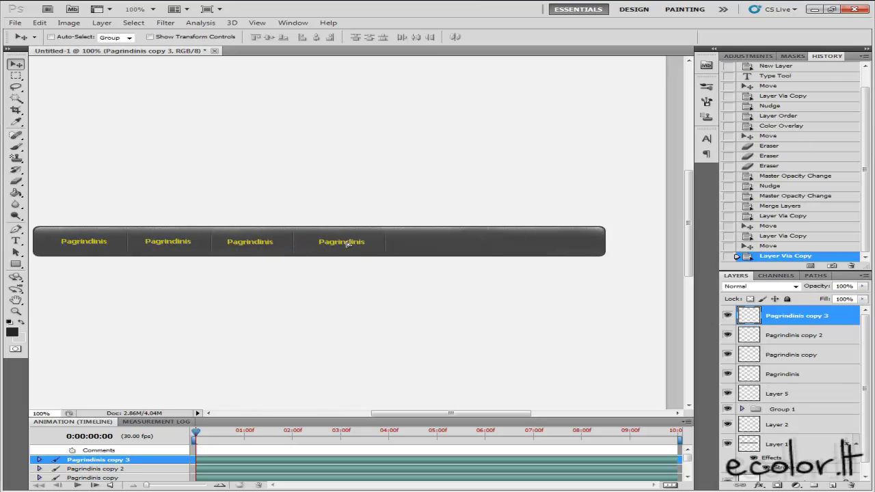
left_click_drag(339, 243, 339, 244)
key("ctrl+j")
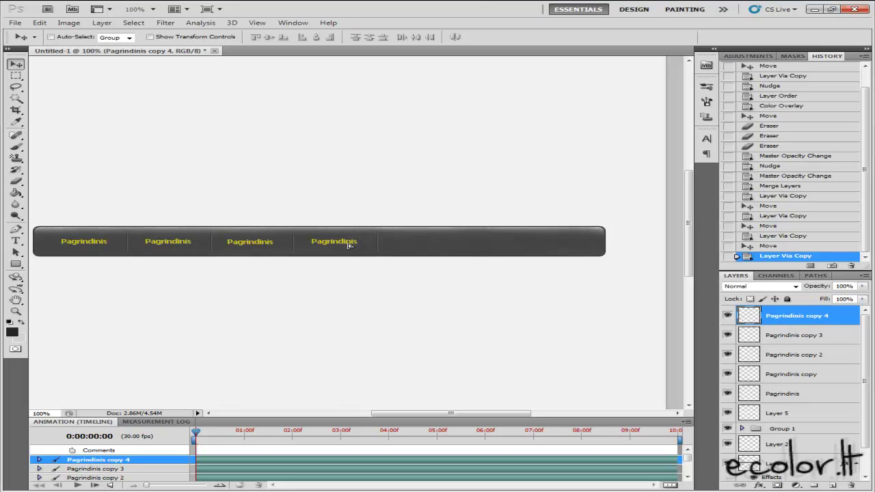
left_click_drag(435, 246, 436, 246)
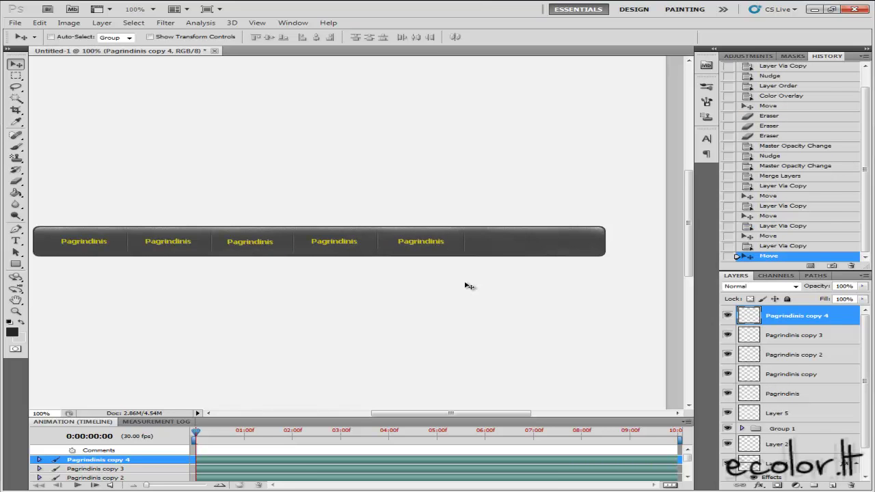
key("ctrl+j")
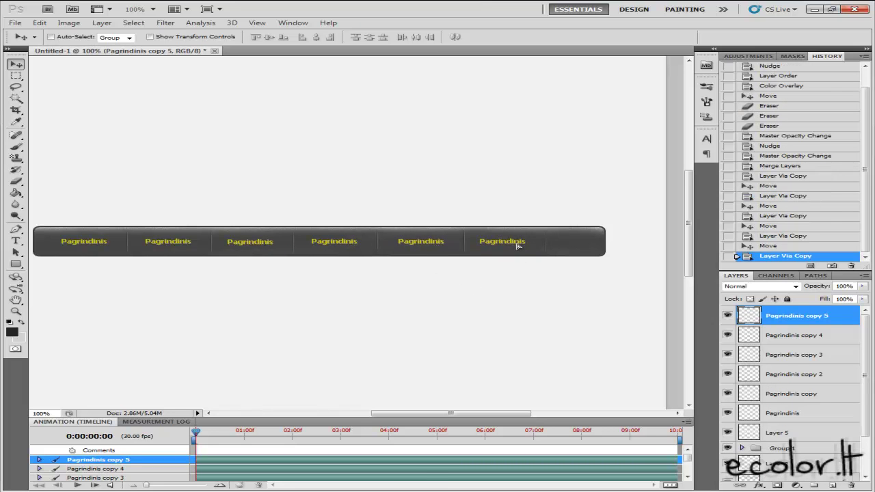
left_click_drag(520, 246, 520, 247)
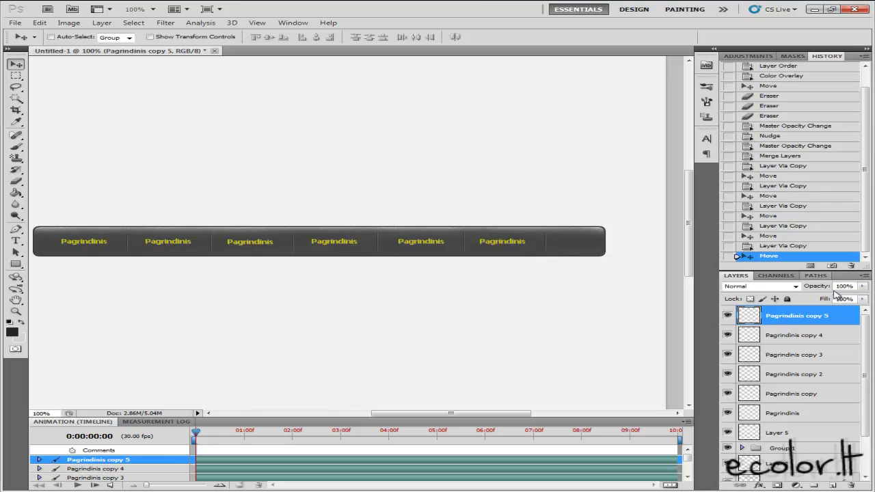
Step: Select all six "Pagrindinis" layers and nudge them right together to balance the menu within the bar
left_click(791, 414, "ctrl")
left_click(793, 395, "ctrl")
left_click(795, 376, "ctrl")
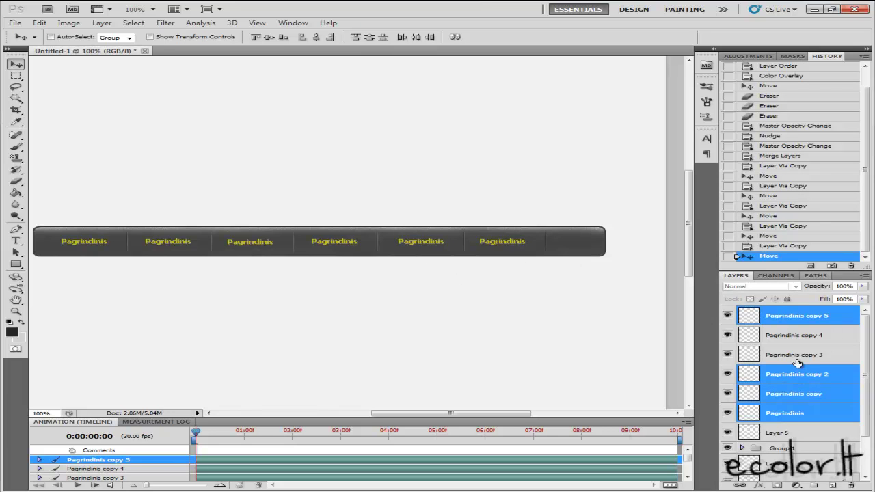
left_click(796, 355, "ctrl")
left_click(796, 333, "ctrl")
key("Right")
key("Right")
key("Right")
key("Right")
key("Right")
key("Right")
key("Right")
key("Right")
key("Right")
key("Right")
key("Right")
key("Right")
key("Right")
key("Right")
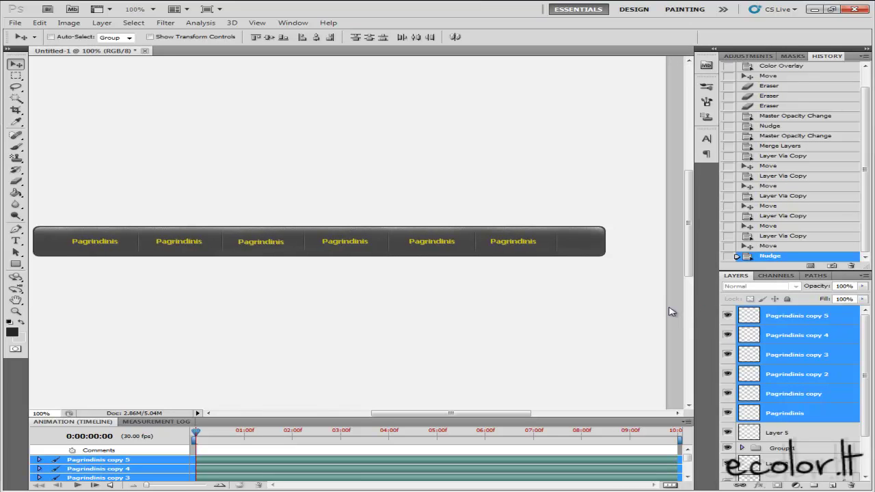
Step: Select the divider after the last label on "Pagrindinis copy 5", delete it, and clear the selection
left_click(804, 321)
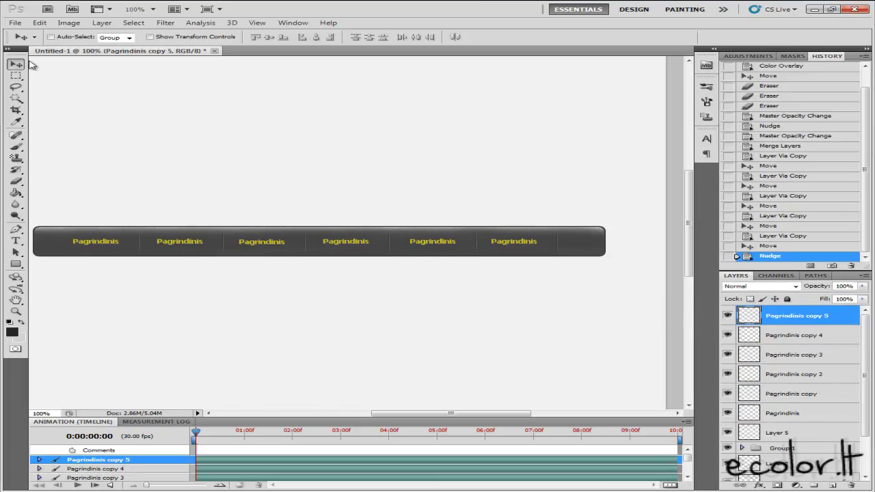
left_click(15, 76)
left_click_drag(547, 201, 547, 202)
key("Delete")
key("ctrl+d")
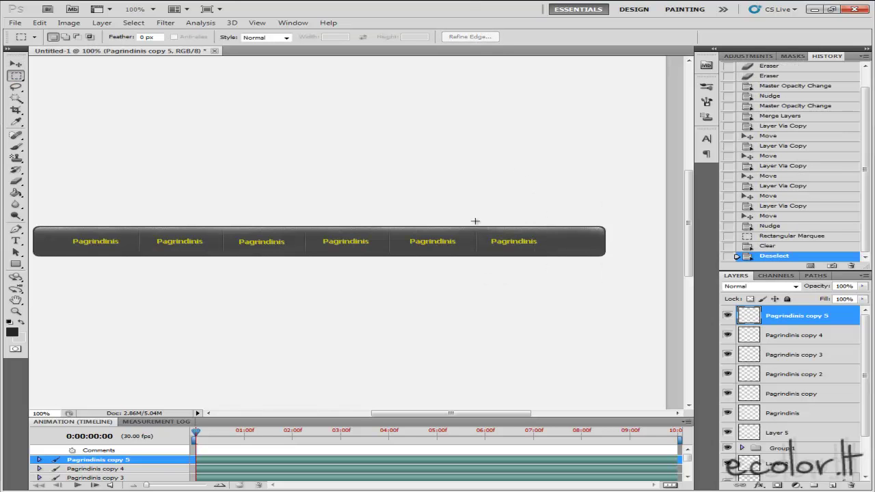
Step: Duplicate every layer and group from "Pagrindinis copy 5" down to Layer 1, excluding the Background, within Untitled-1
scroll(475, 221, "left", 1)
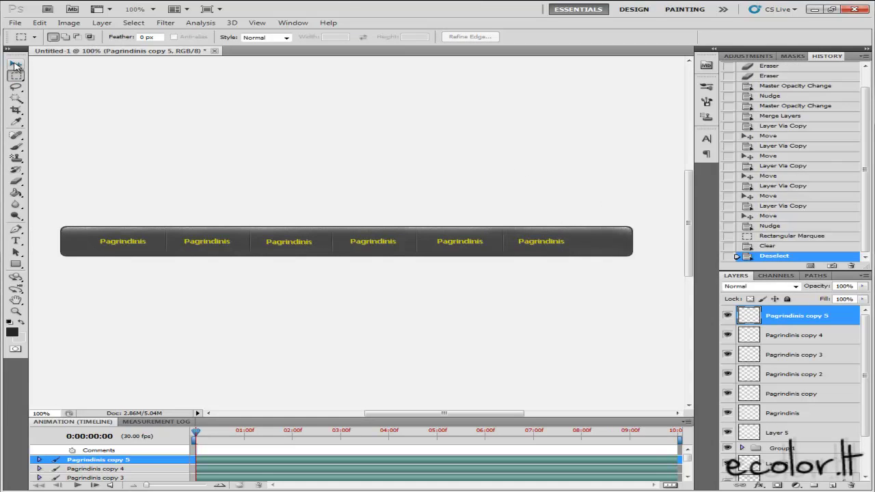
left_click(16, 64)
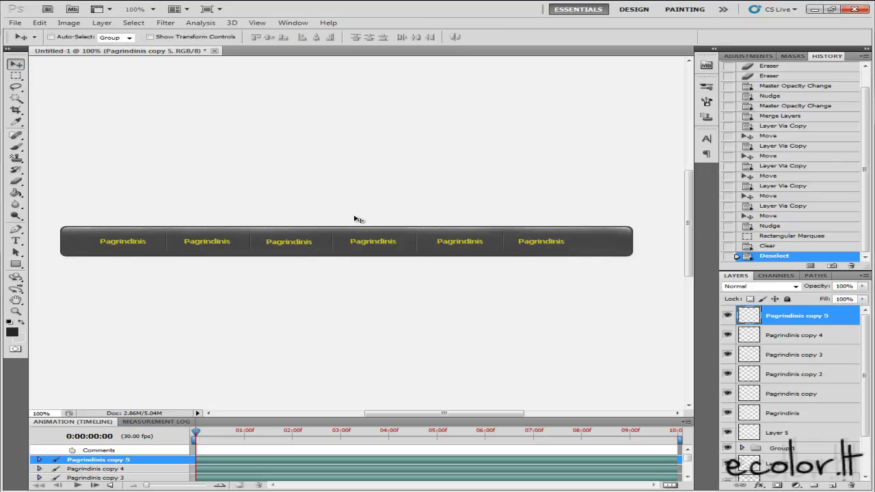
left_click(797, 337)
left_click_drag(791, 323, 784, 428)
left_click(778, 450, "ctrl")
scroll(792, 440, "down", 2)
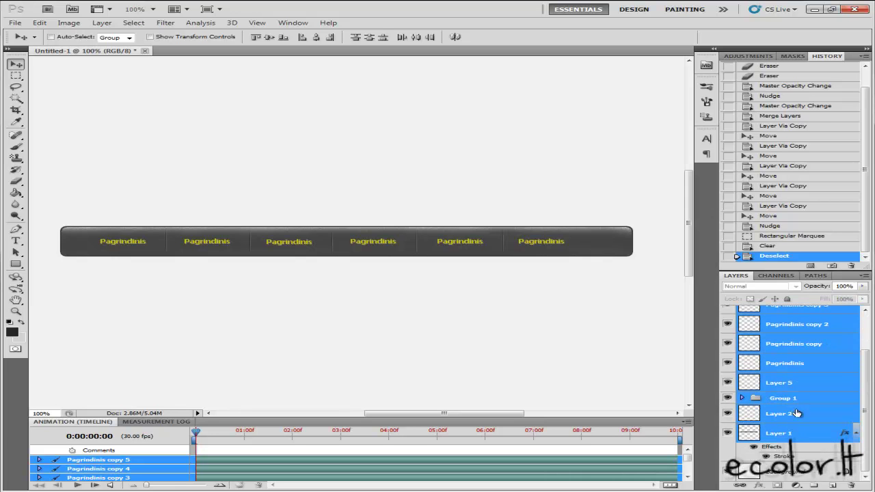
right_click(806, 414)
left_click(771, 277)
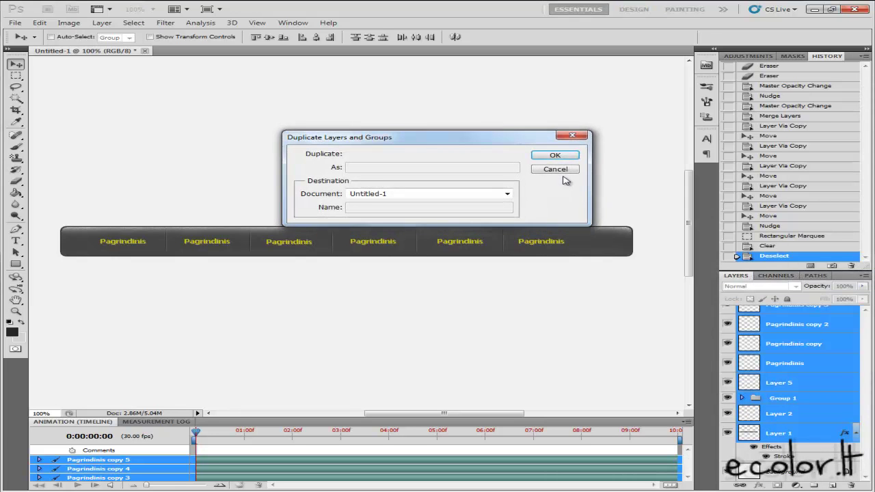
left_click(555, 156)
Step: Merge the duplicated layers into one layer, then rotate it 180° and flip it horizontally to make an upside-down mirror of the bar
right_click(797, 326)
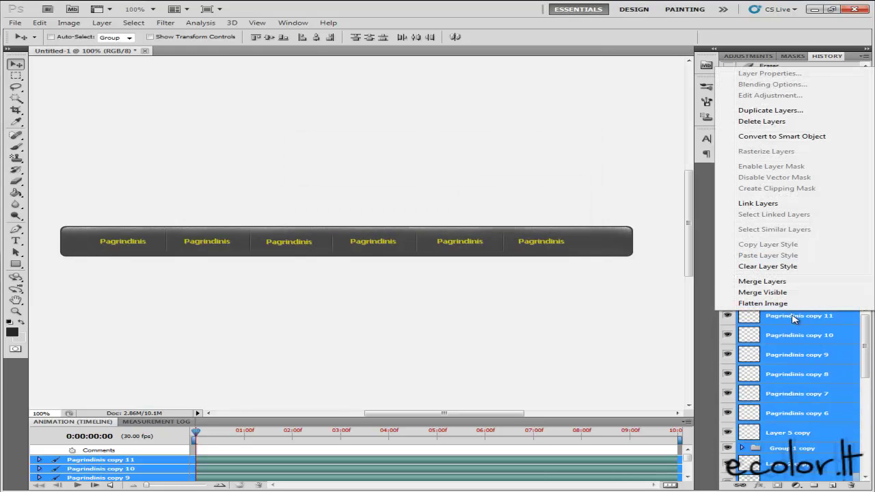
left_click(749, 281)
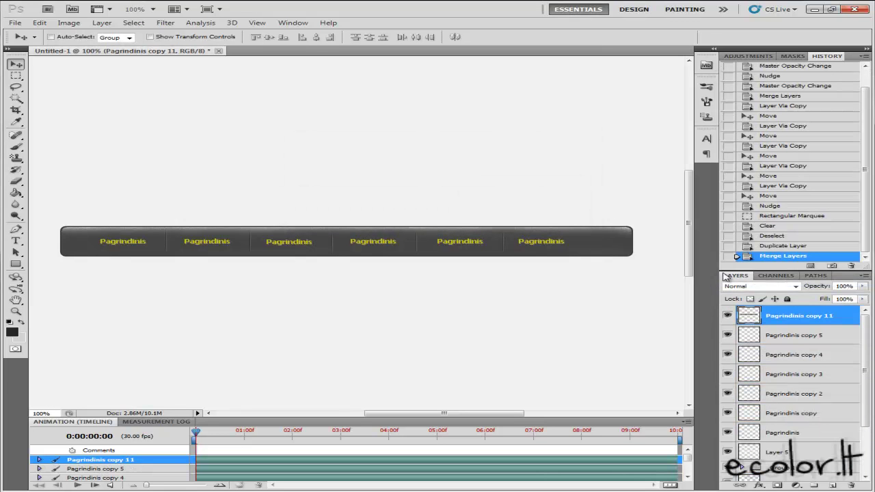
left_click(16, 77)
right_click(184, 233)
left_click(229, 328)
right_click(251, 251)
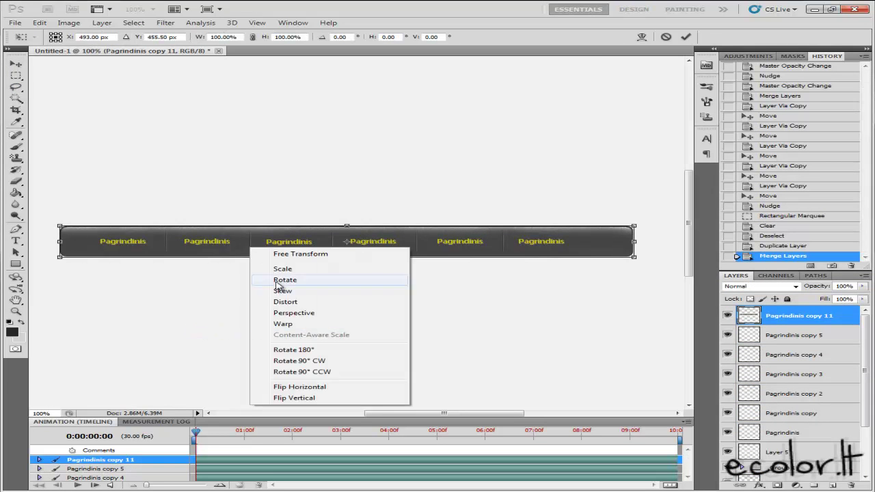
left_click(317, 350)
right_click(320, 253)
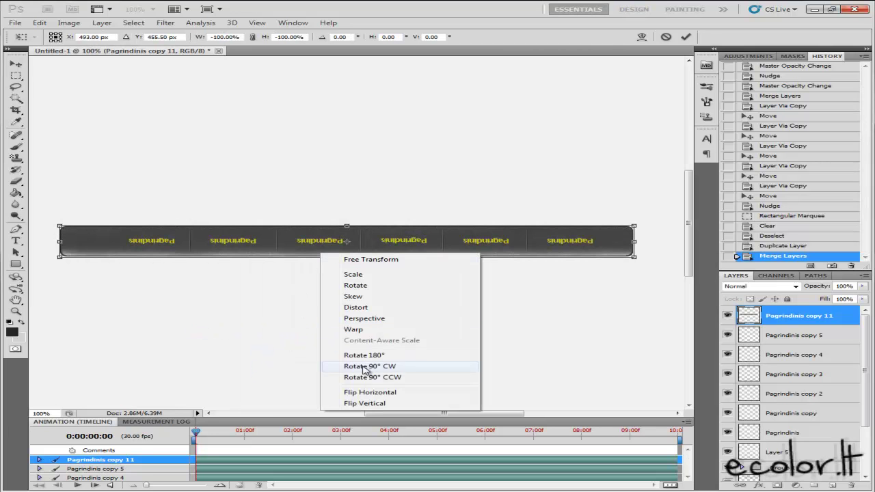
left_click(369, 393)
key("v")
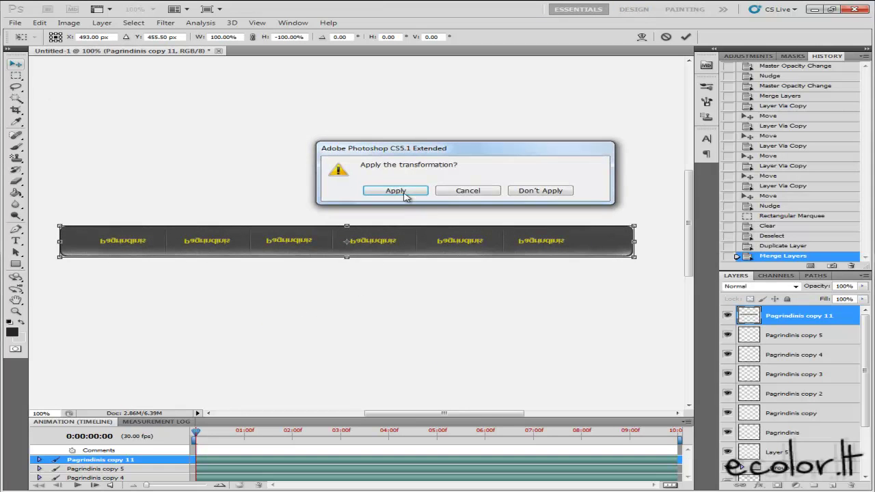
left_click(403, 195)
Step: Move the mirrored bar copy straight down until it sits just beneath the original bar with a hairline gap between them
key("Down")
key("Down")
key("Down")
key("Down")
key("Down")
key("Down")
key("Down")
key("Down")
key("Down")
key("Down")
key("Down")
key("Down")
key("Down")
key("Down")
key("Down")
key("Down")
key("Down")
key("Down")
key("Down")
key("Down")
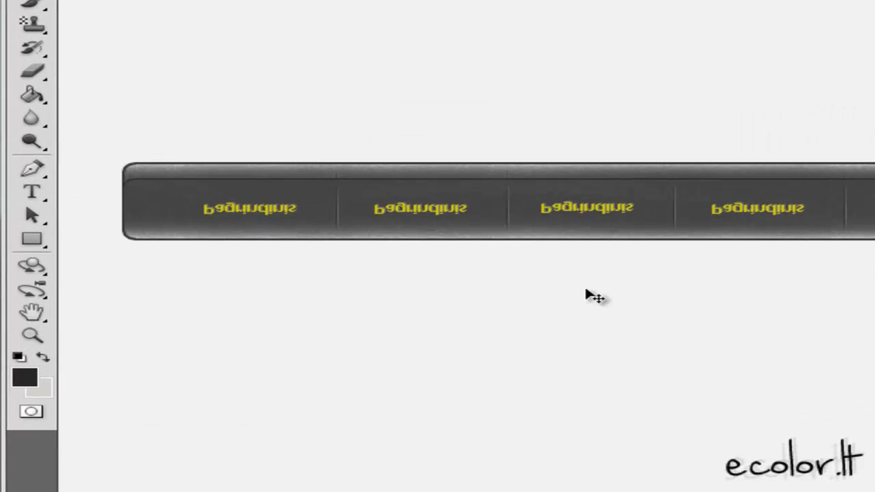
left_click_drag(609, 214, 606, 249)
key("shift+Up")
key("shift+Up")
key("shift+Up")
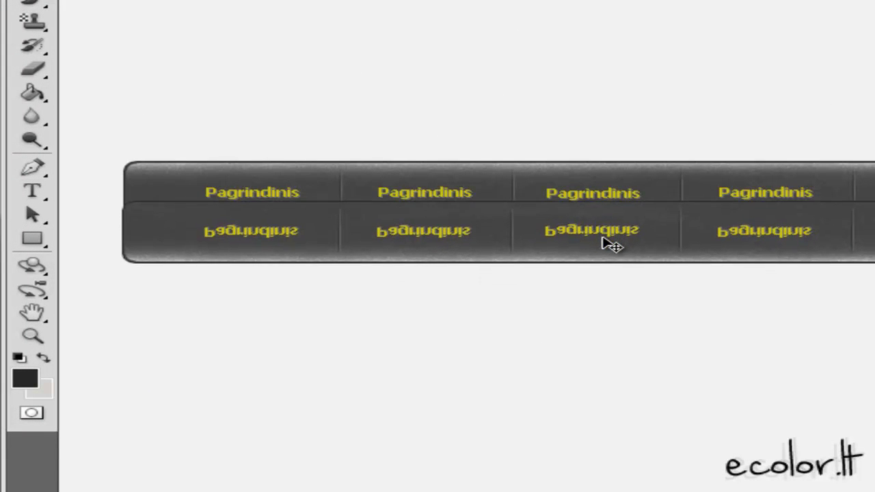
key("shift+Down")
key("shift+Down")
key("shift+Down")
key("Down")
key("Down")
key("Down")
key("Down")
key("Down")
key("Down")
key("Down")
key("Up")
key("Up")
key("Up")
key("Up")
key("Up")
key("Down")
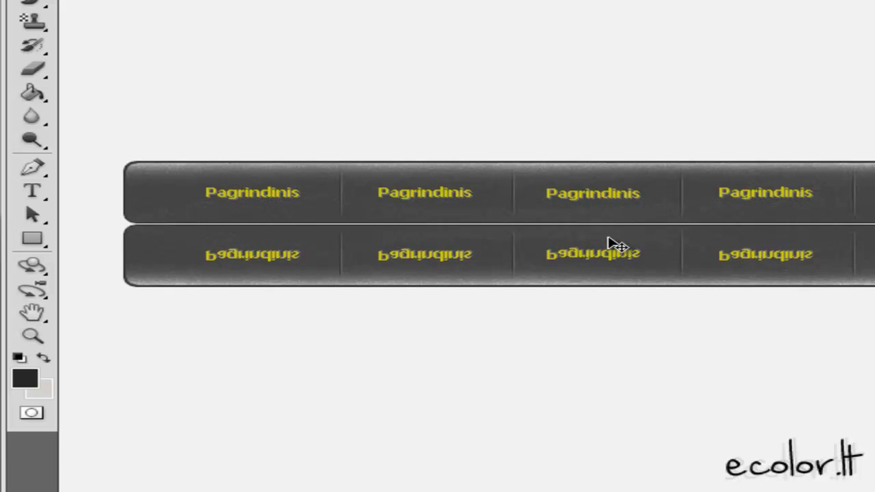
Step: Erase most of the mirrored copy with a soft 150 px Eraser, leaving only a faint reflection along the bar's lower edge
left_click(32, 69)
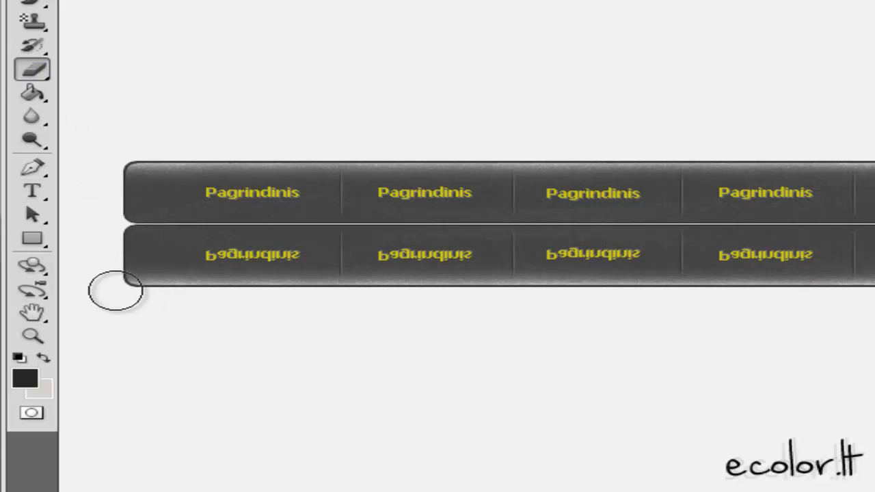
right_click(158, 277)
double_click(404, 294)
type("10")
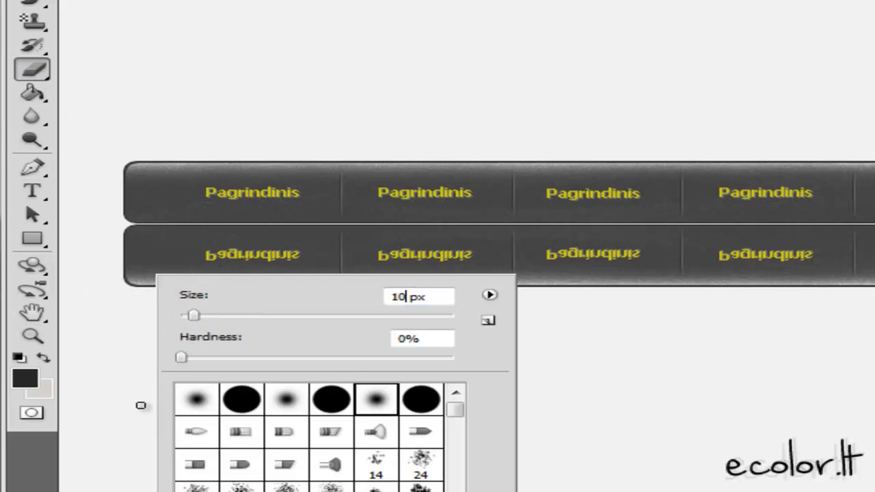
type("50")
type("50")
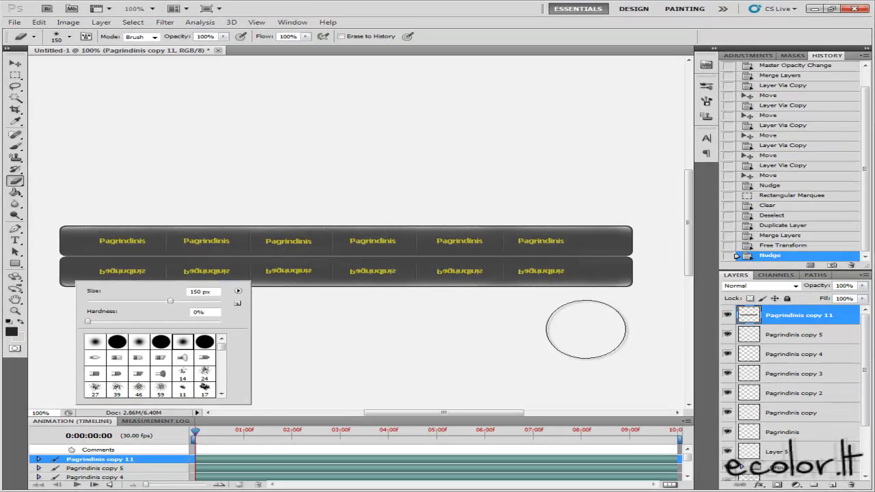
key("Return")
mouse_move(585, 328)
left_mouse_down()
mouse_move(652, 310)
mouse_move(456, 324)
mouse_move(602, 313)
mouse_move(639, 299)
mouse_move(486, 314)
mouse_move(514, 308)
mouse_move(514, 300)
mouse_move(641, 302)
mouse_move(515, 298)
mouse_move(162, 316)
mouse_move(24, 301)
mouse_move(117, 307)
mouse_move(249, 294)
mouse_move(136, 296)
mouse_move(126, 304)
mouse_move(431, 290)
mouse_move(464, 299)
mouse_move(344, 297)
mouse_move(524, 294)
left_mouse_up()
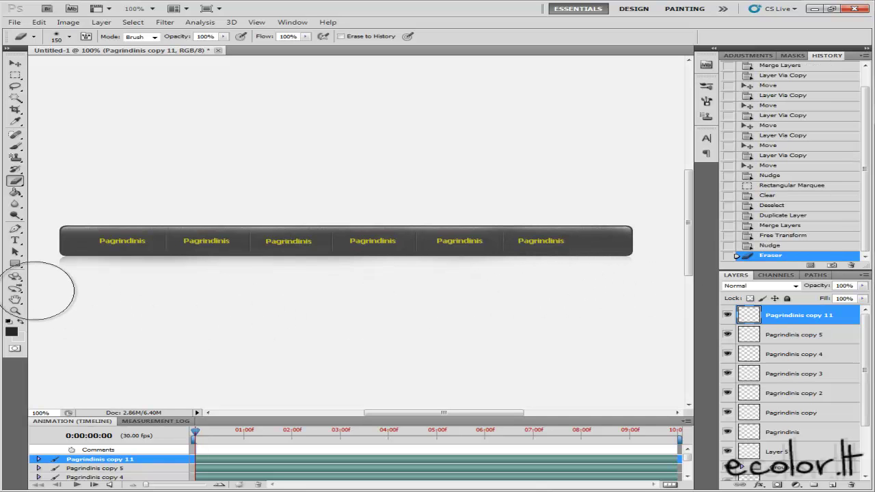